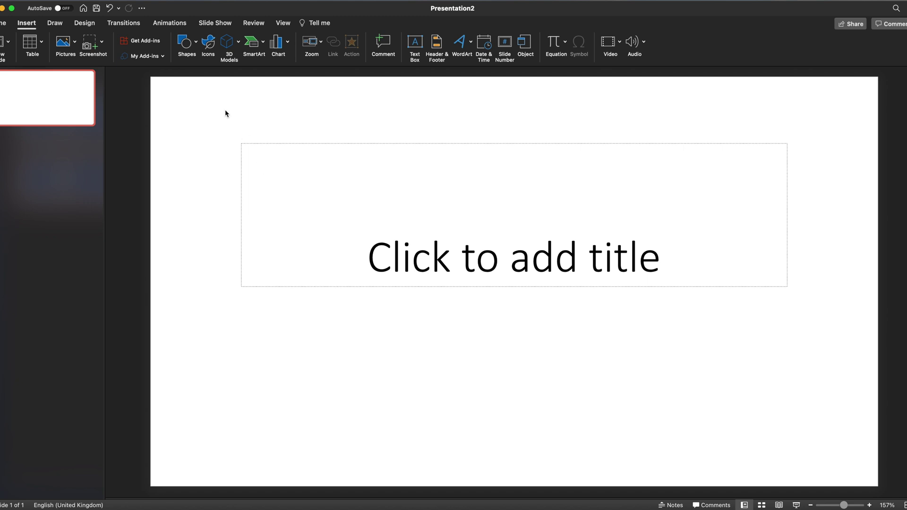
Insert the glowing blue-and-red node network stock photo found by searching 'biology'.
click(26, 22)
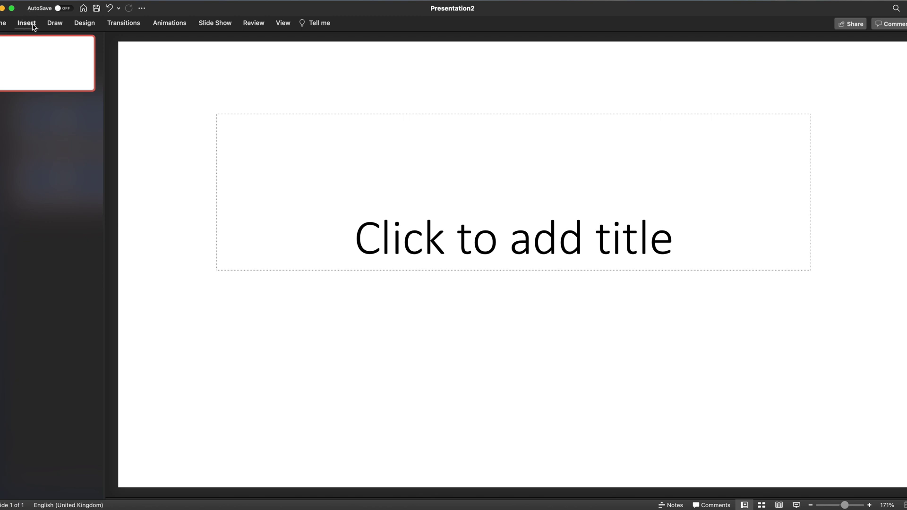
click(33, 26)
click(73, 45)
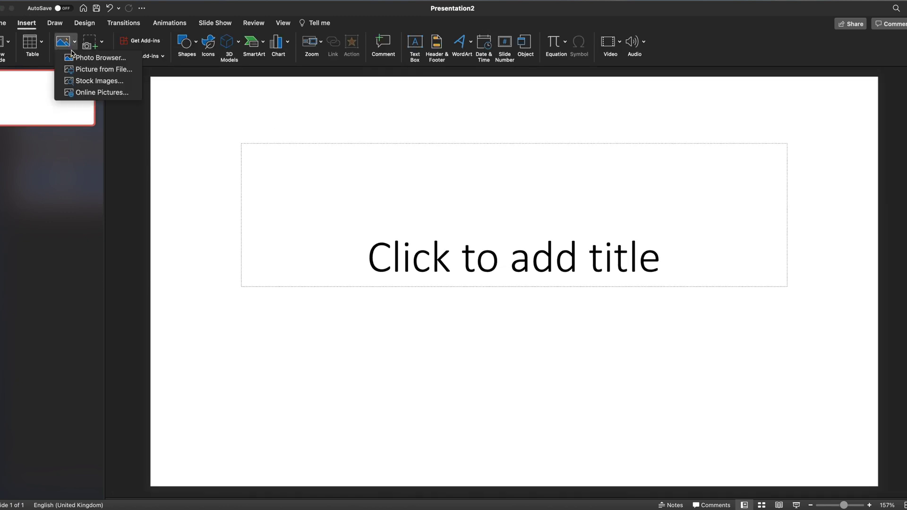
click(84, 81)
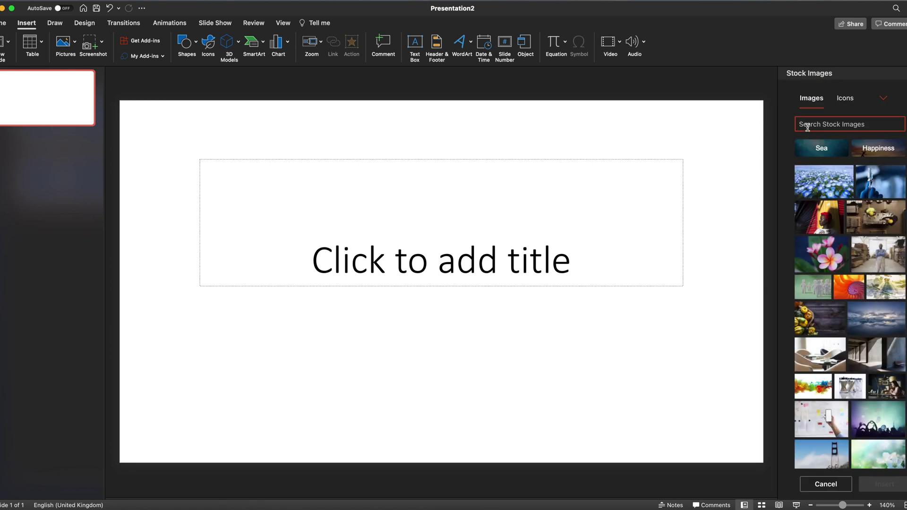
text(biology)
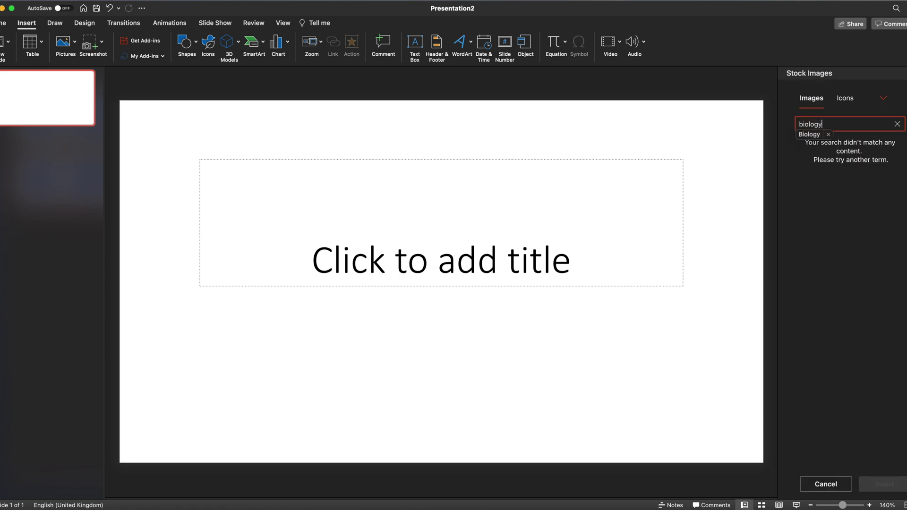
click(835, 295)
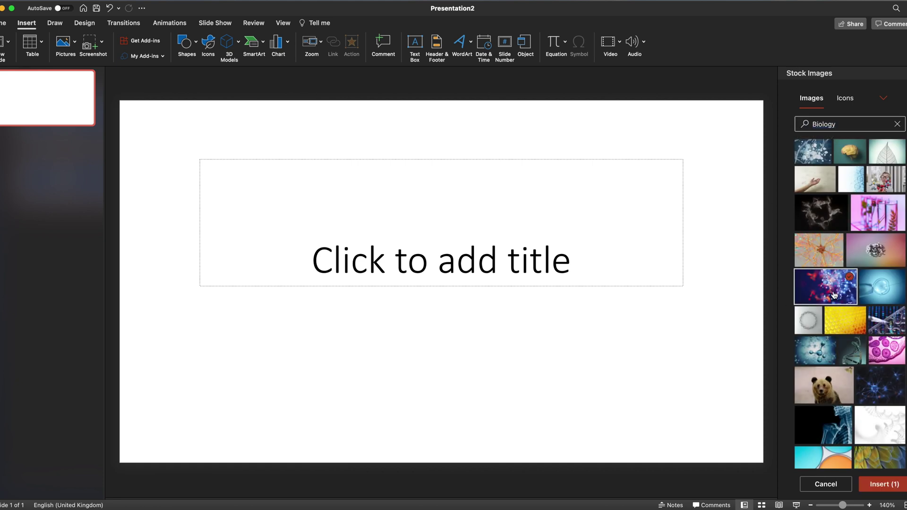
click(880, 488)
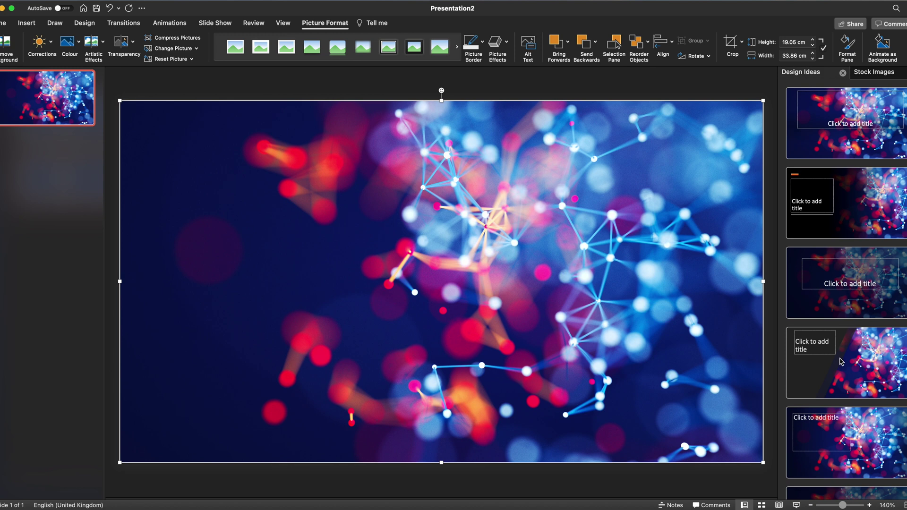
Apply the black-title-panel Design Idea and title the slide 'Biology Quiz'.
click(843, 216)
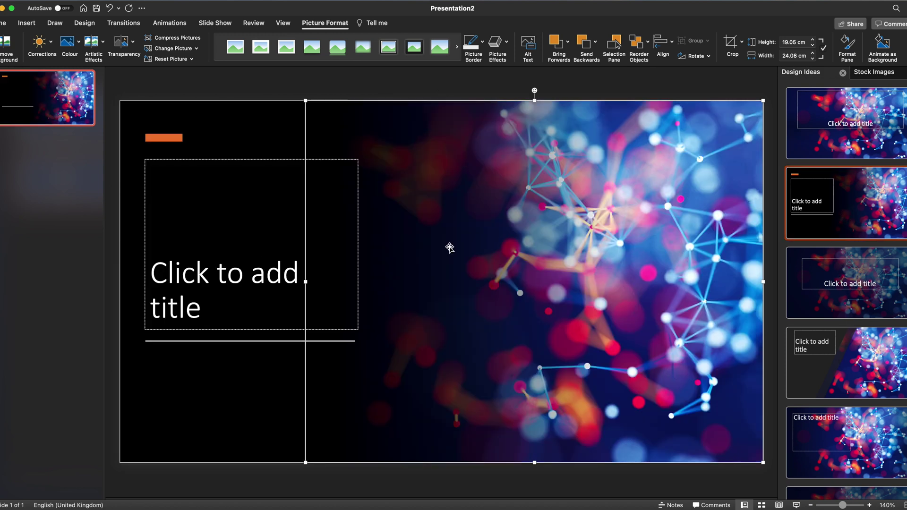
click(200, 273)
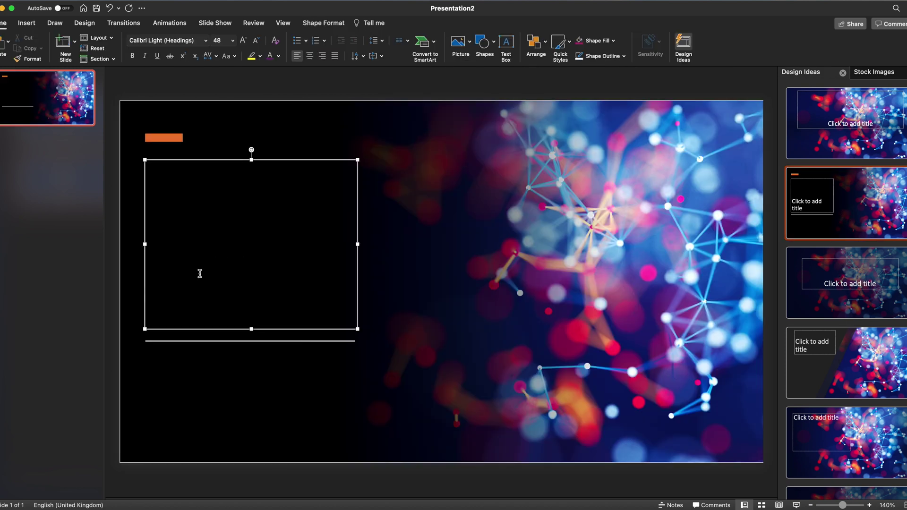
text(Biolo)
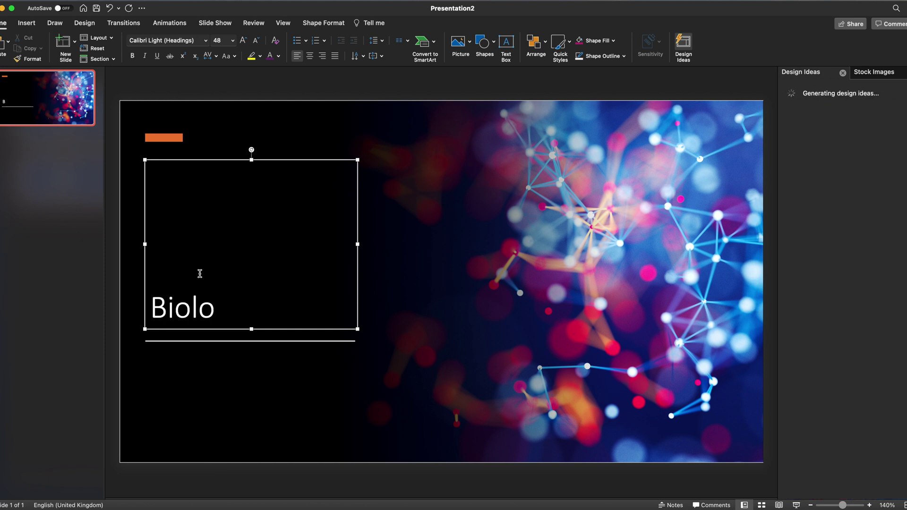
text(gy Quiz)
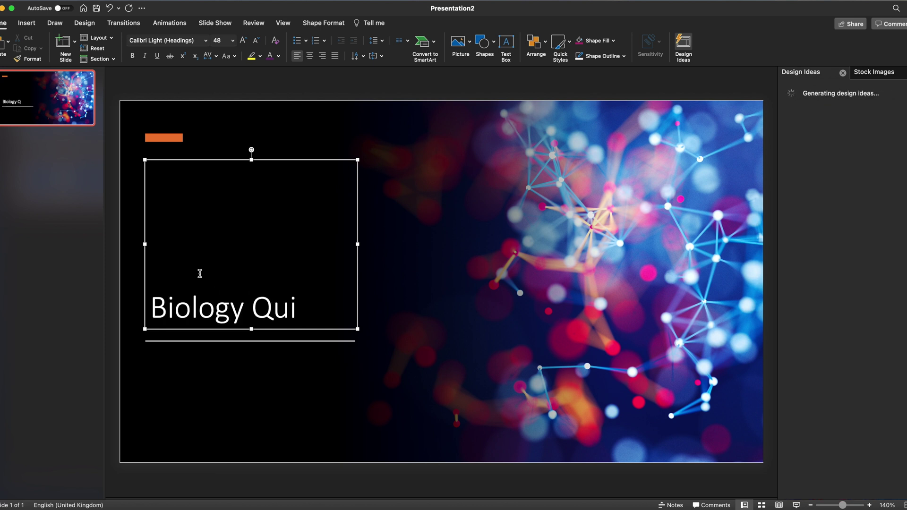
click(263, 399)
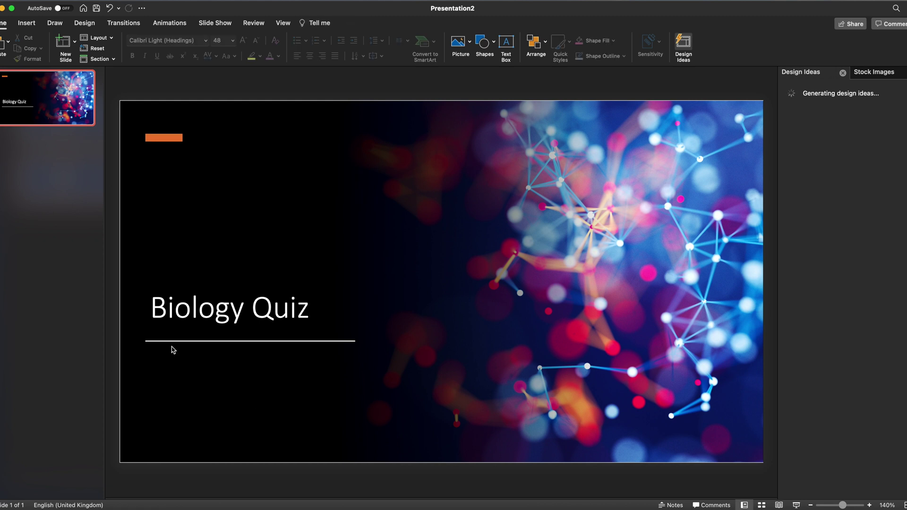
right_click(20, 188)
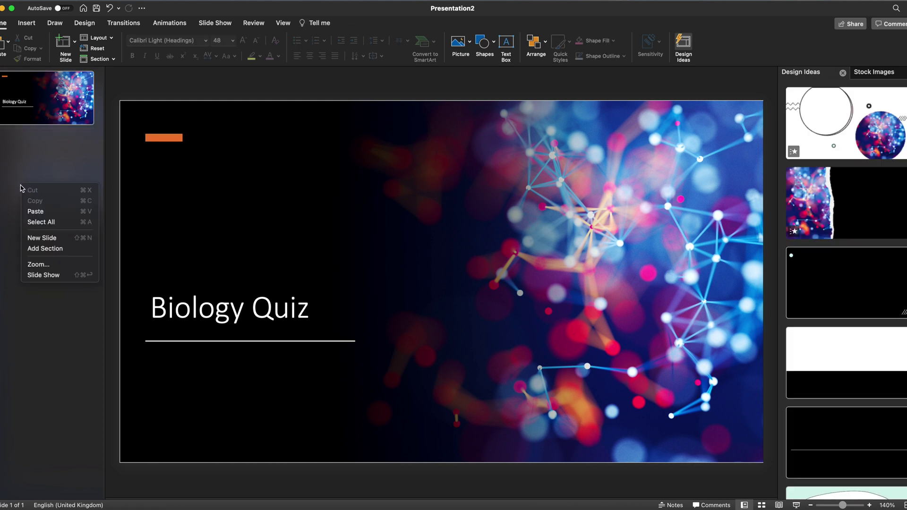
Add a new slide titled 'Q1.' and delete its empty body placeholder.
click(38, 239)
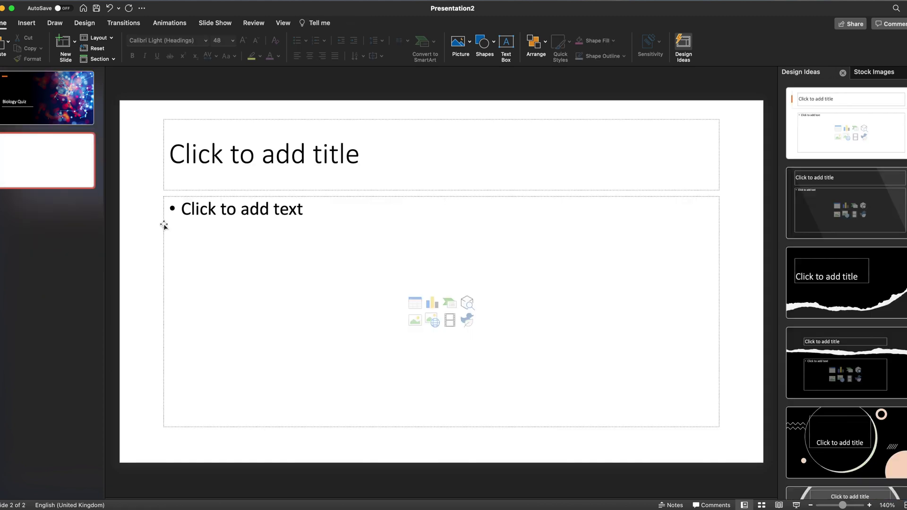
click(185, 157)
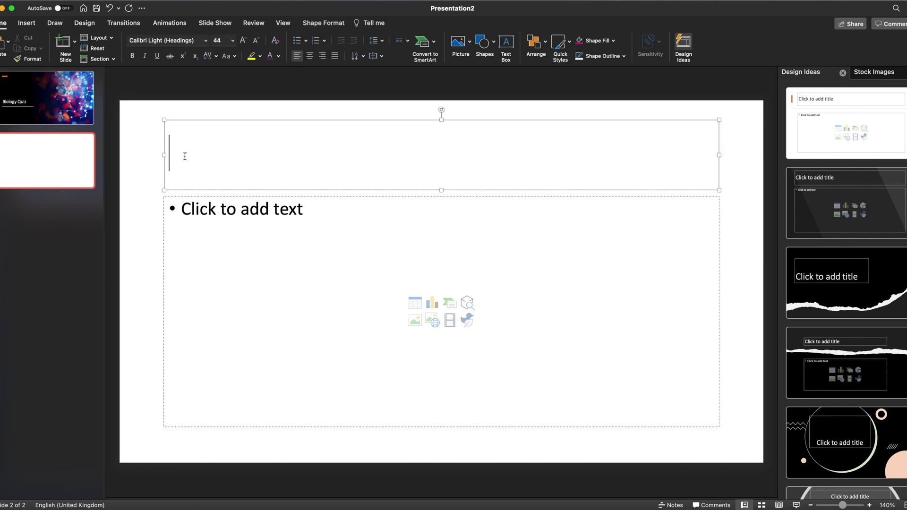
text(Q)
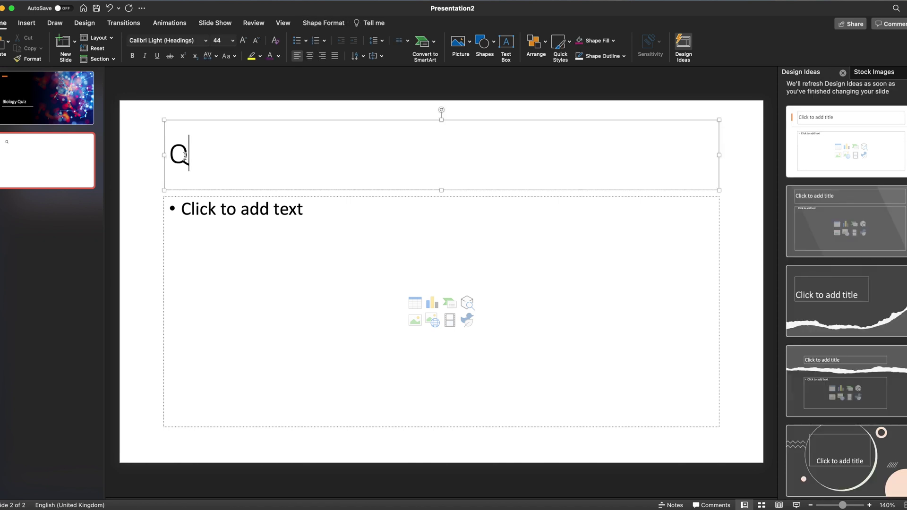
text(1.)
click(224, 196)
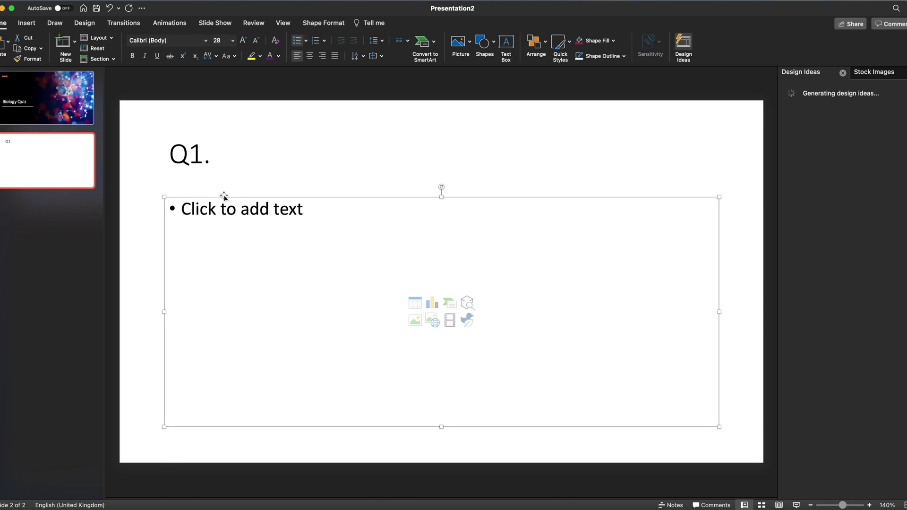
key(BackSpace)
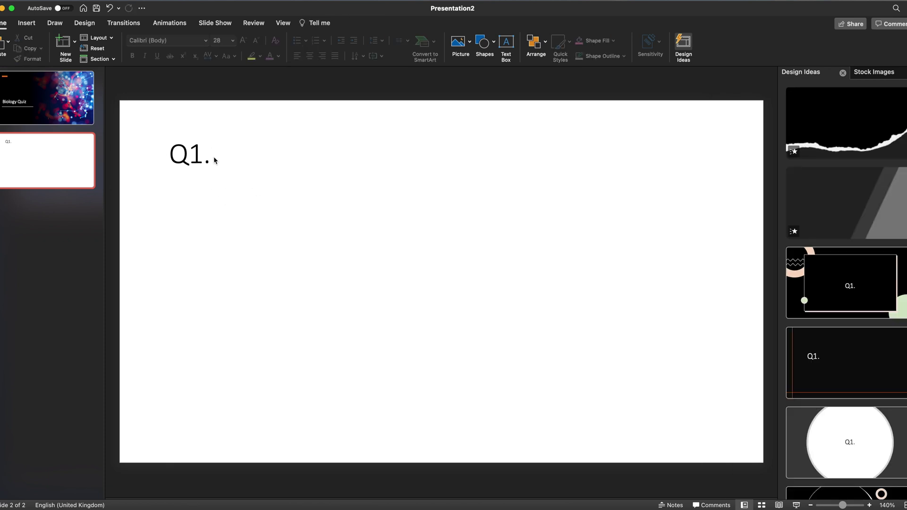
Draw a 9.65 × 3.18 cm rounded rectangle beneath the Q1. title.
click(28, 23)
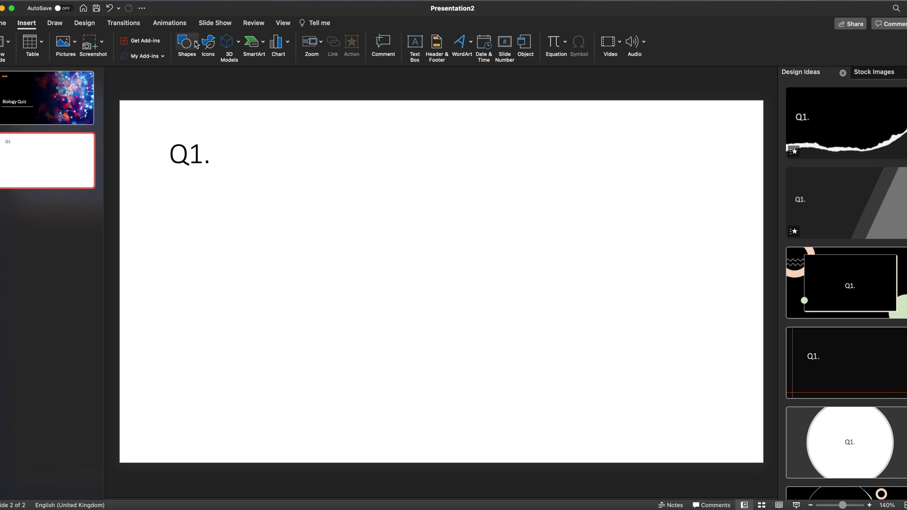
click(197, 45)
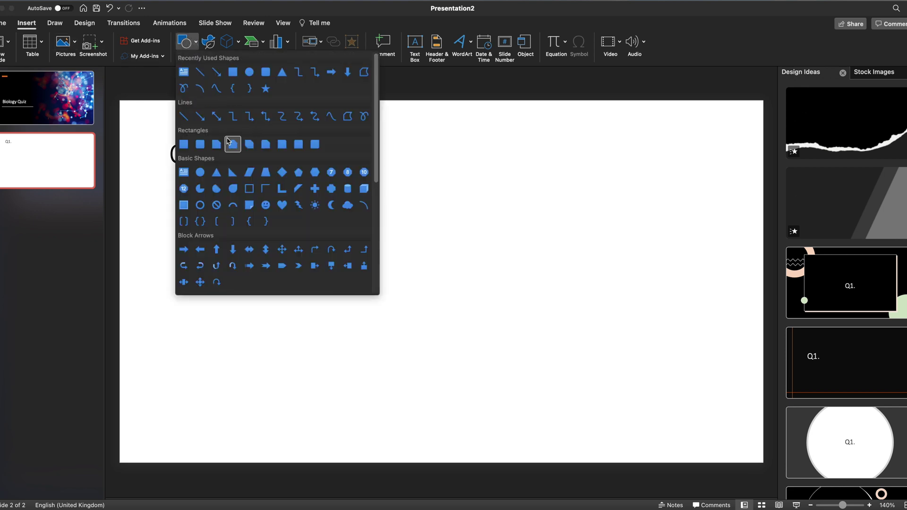
click(265, 72)
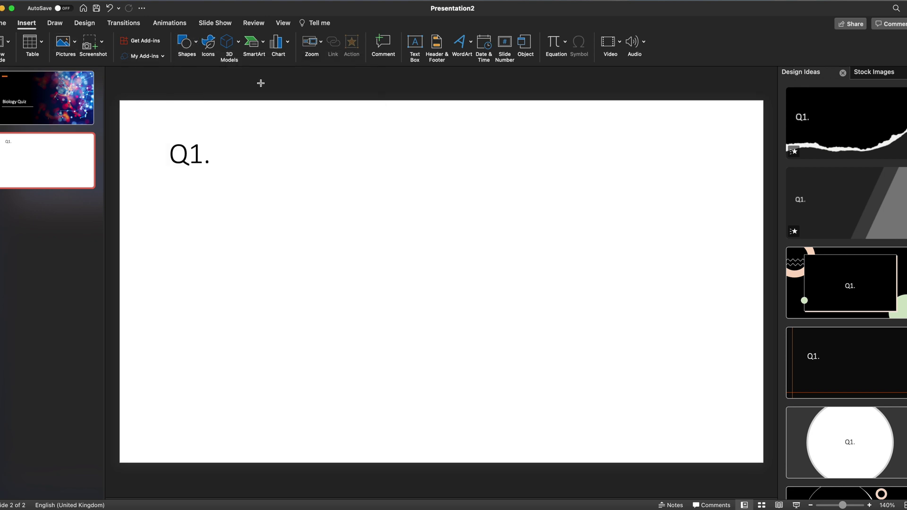
mouse_move(173, 190)
mouse_down()
mouse_move(309, 220)
mouse_move(356, 250)
mouse_up()
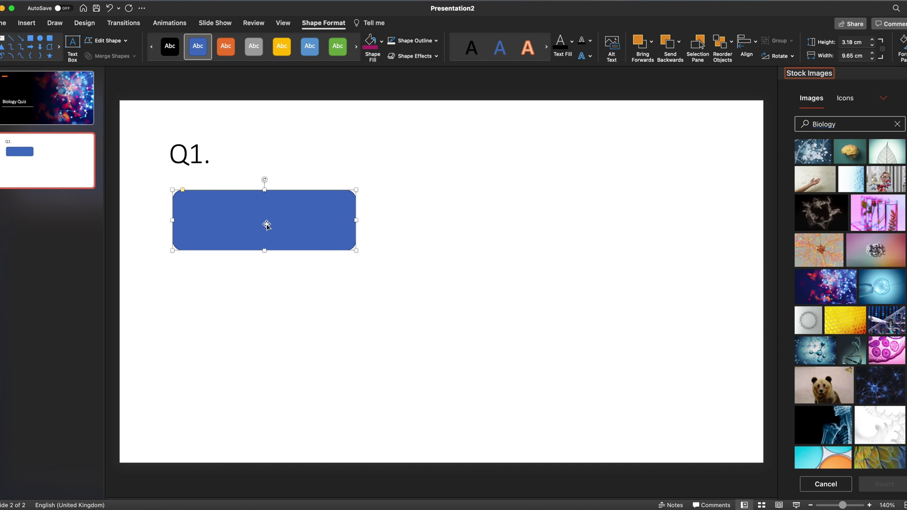
Remove the rectangle's outline and type the letter A inside it.
click(436, 41)
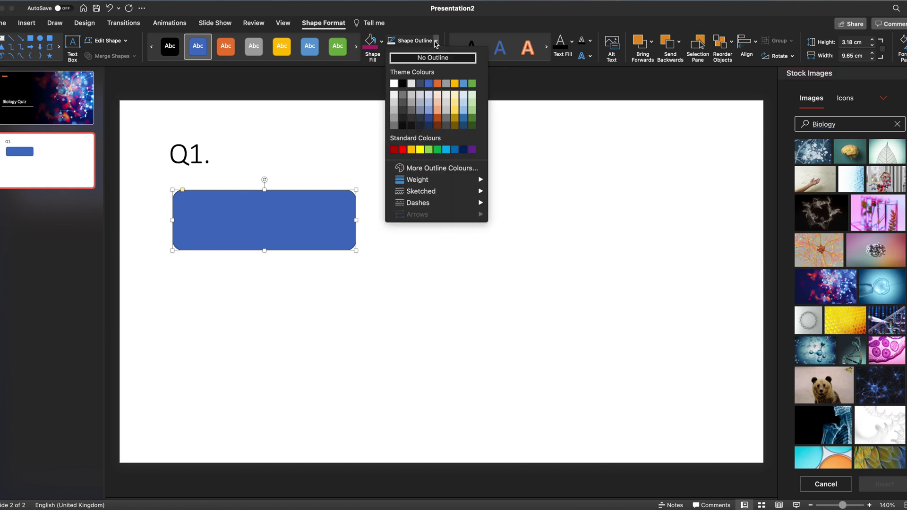
click(420, 58)
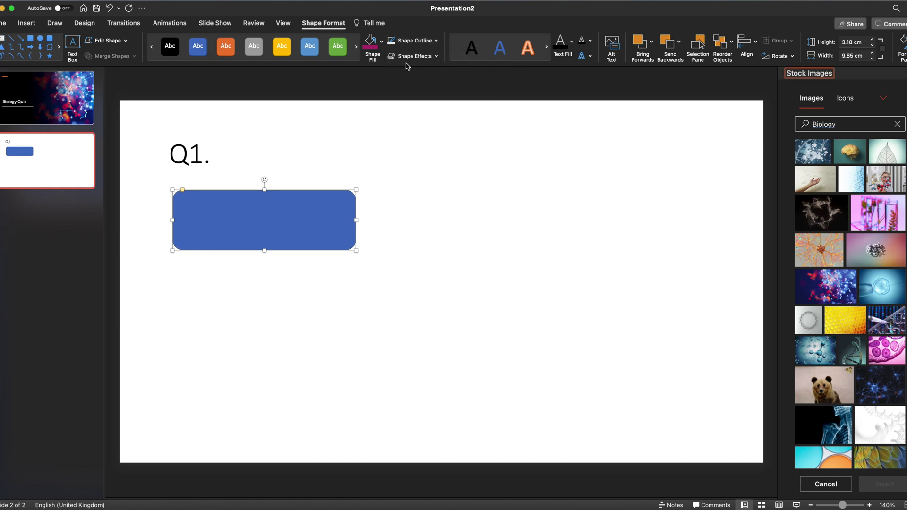
click(254, 221)
text(A)
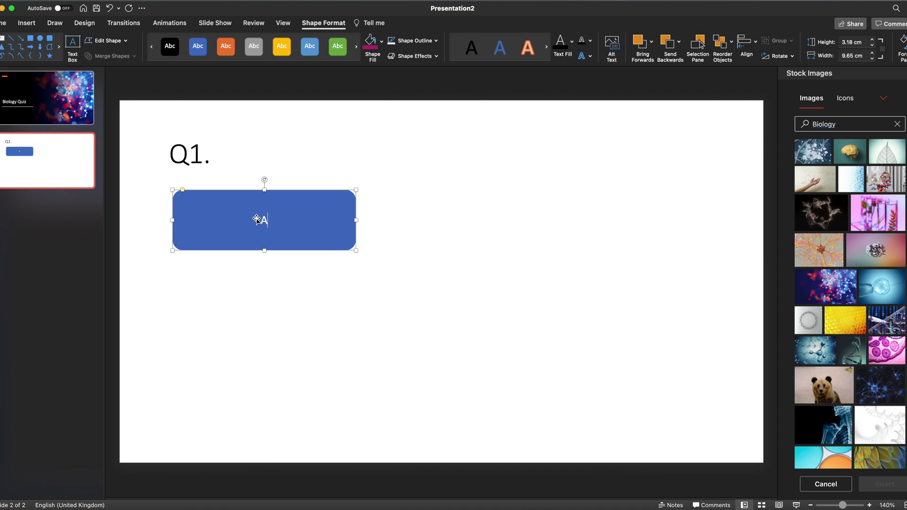
Set the letter A to size 32 and left-align it in the rectangle.
double_click(266, 220)
click(3, 23)
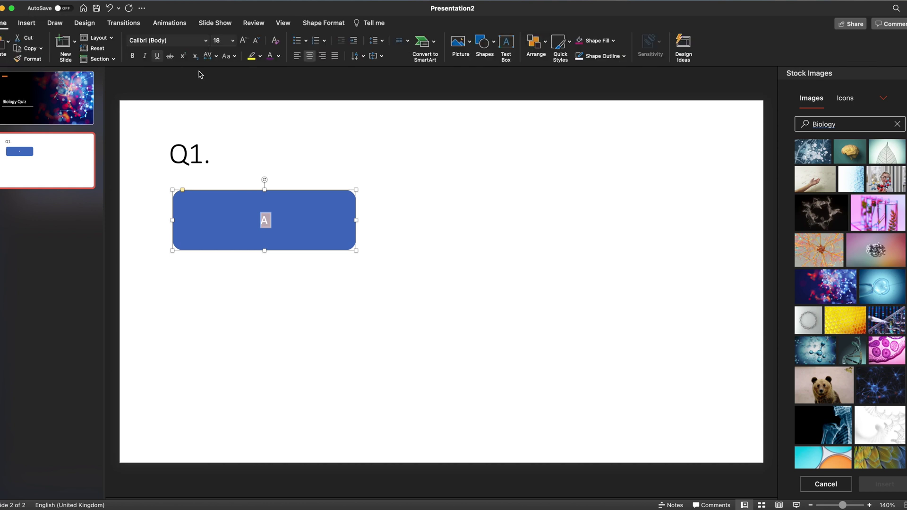
click(233, 40)
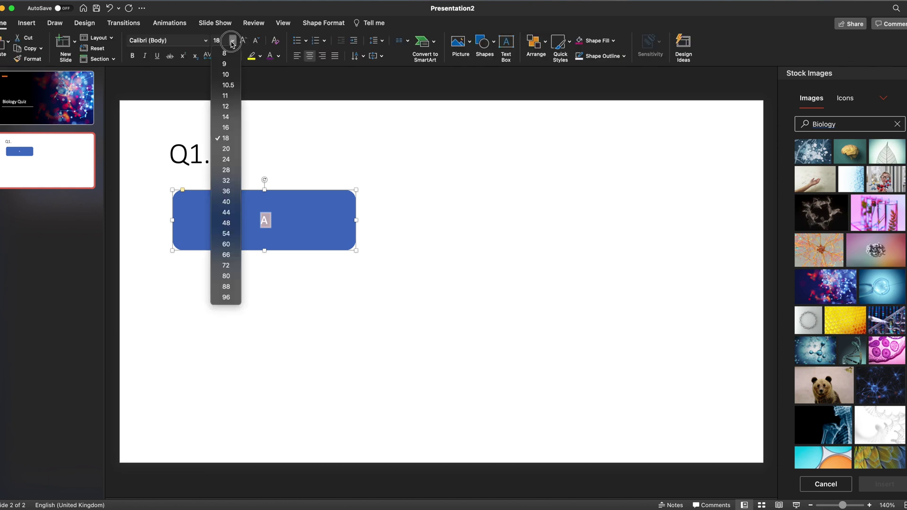
click(225, 180)
click(297, 55)
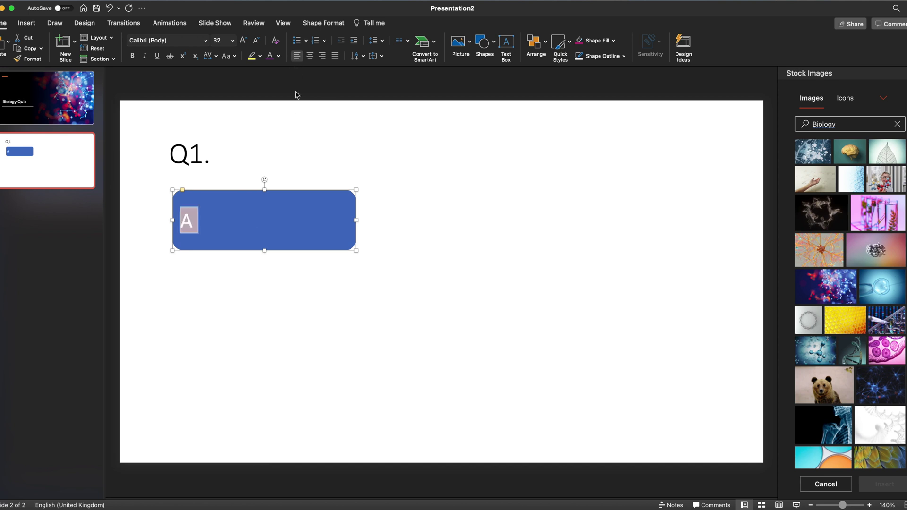
click(317, 269)
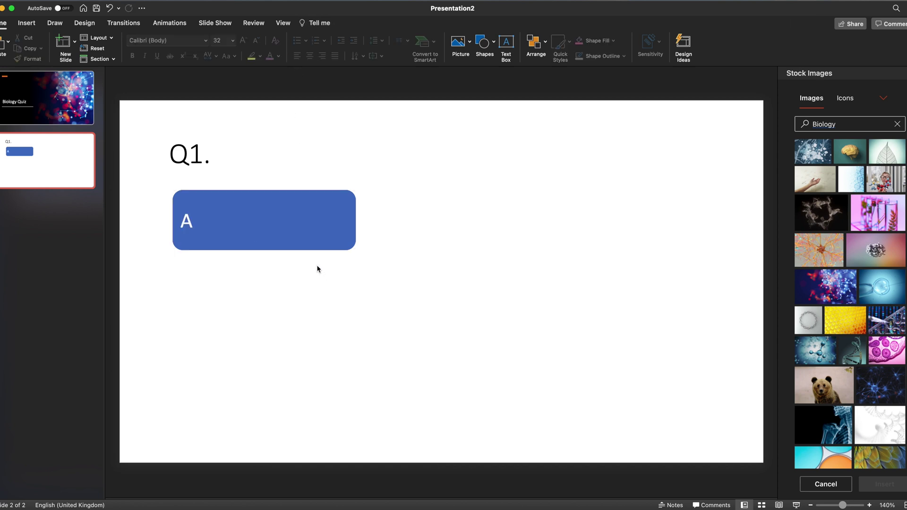
click(288, 221)
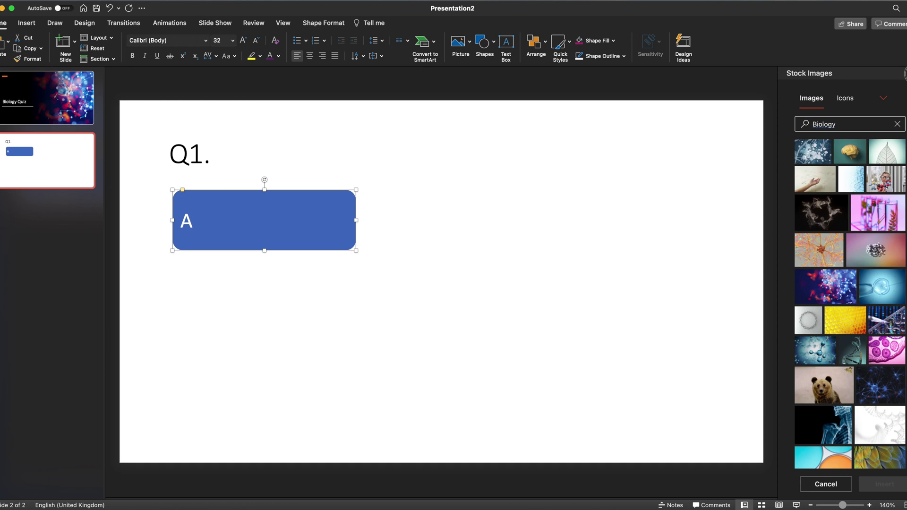
key(Escape)
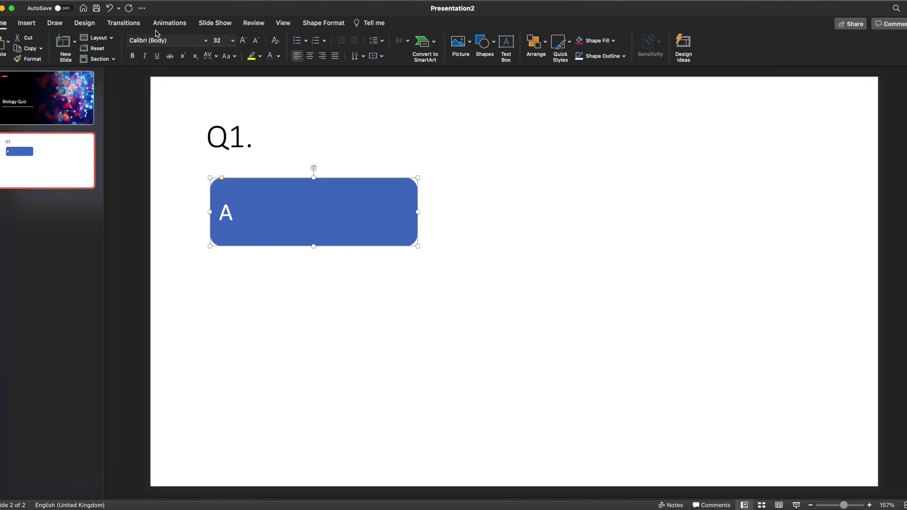
Open the Animation Pane and apply a Fill Colour animation to the A rectangle.
click(169, 22)
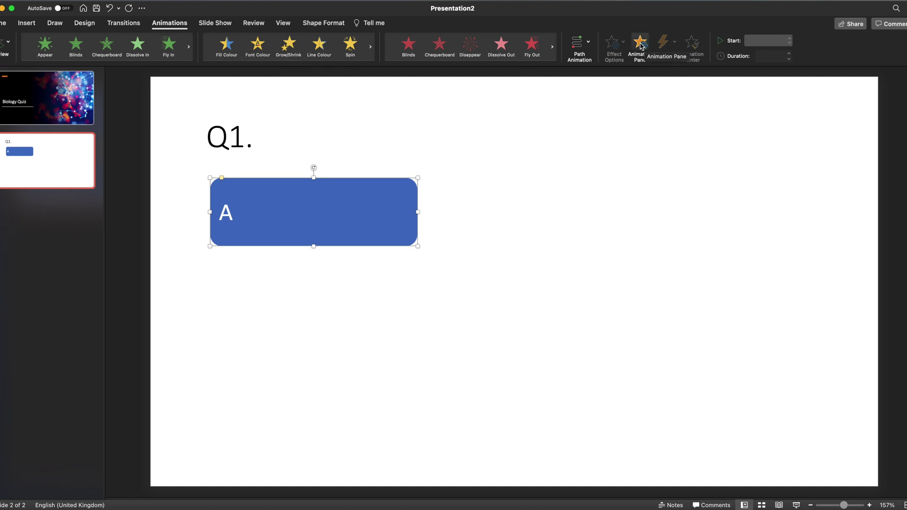
click(640, 47)
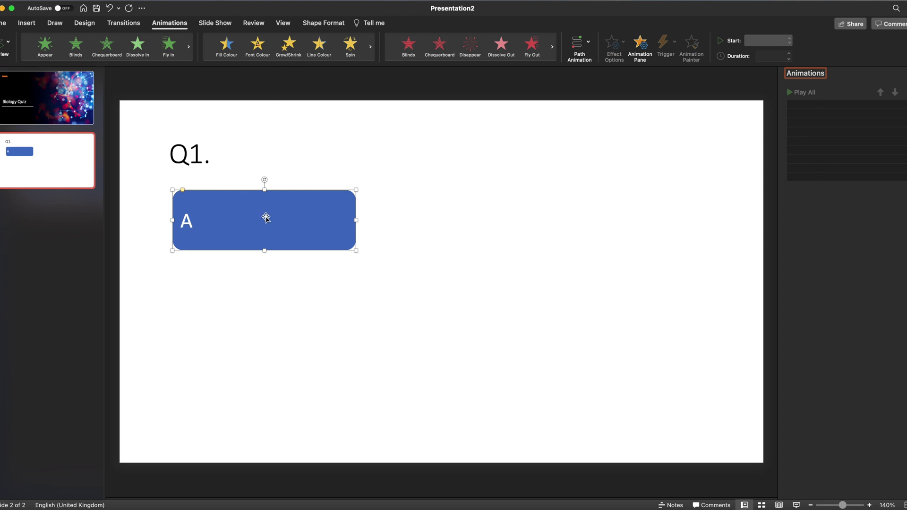
click(227, 46)
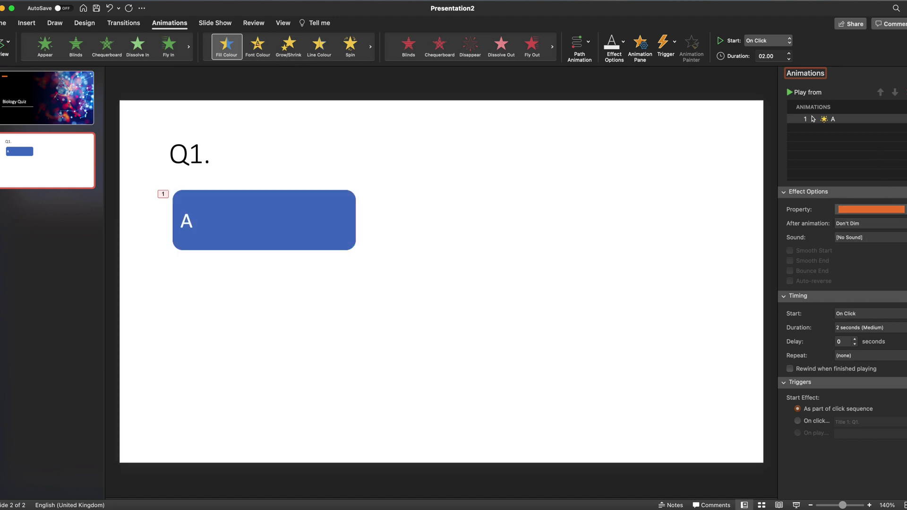
Change the A rectangle's fill animation colour to green with a 0.5-second duration.
key(Tab)
key(space)
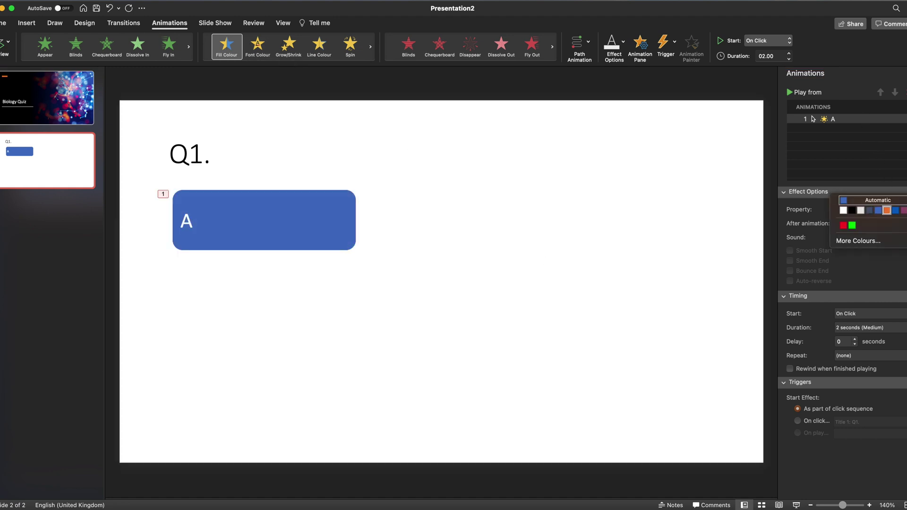
click(852, 226)
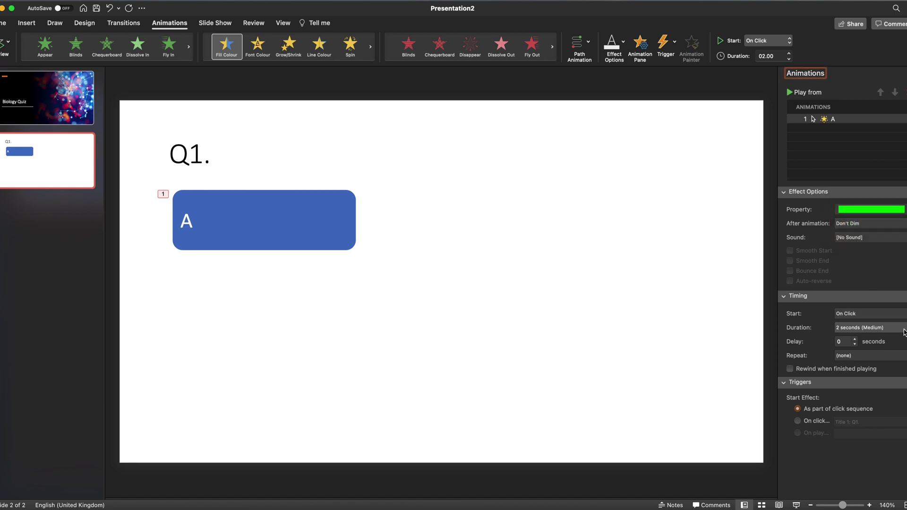
click(850, 327)
click(856, 353)
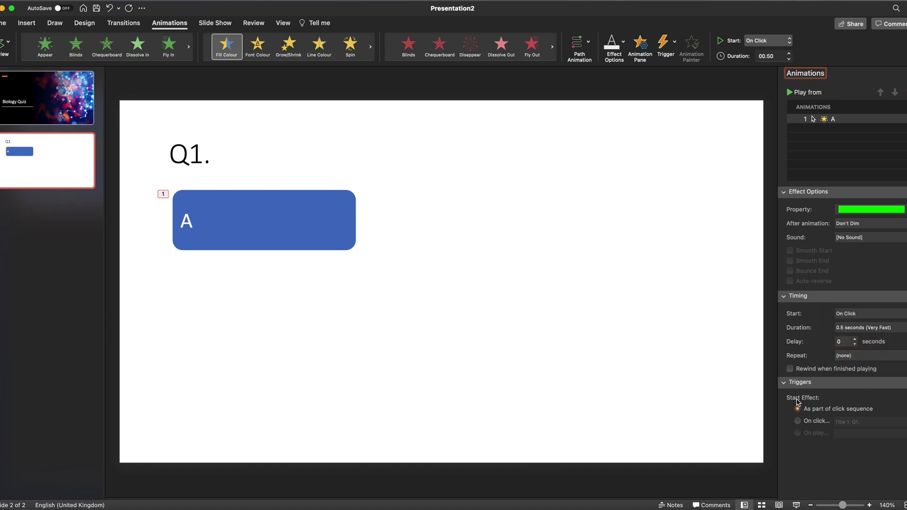
Set the animation to start on click of Rounded Rectangle 3: A.
click(798, 421)
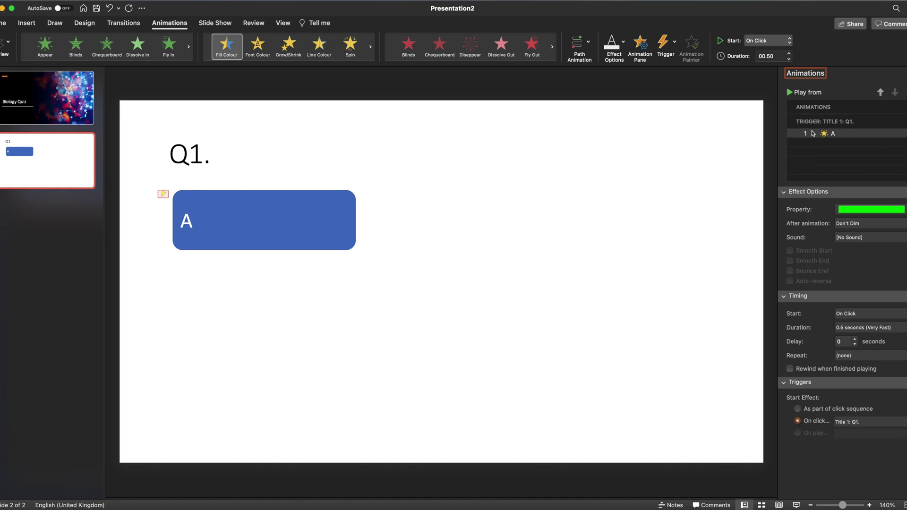
click(864, 422)
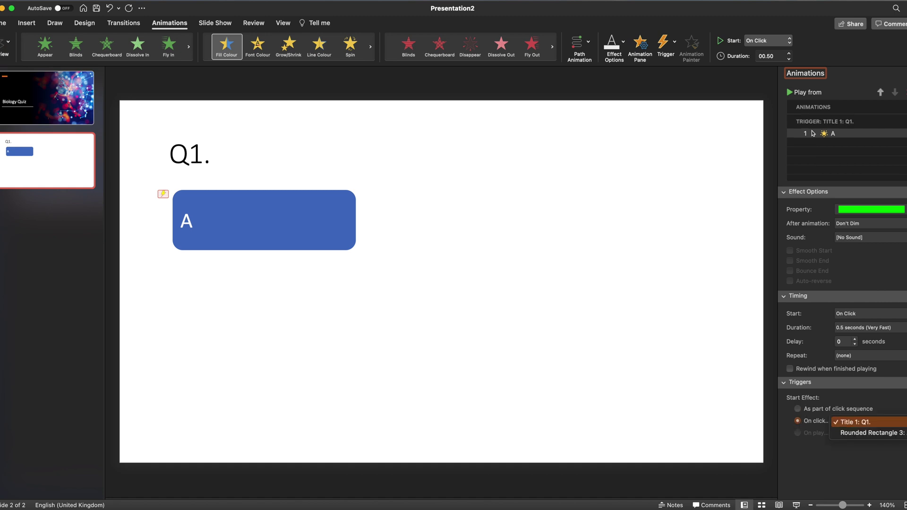
click(876, 434)
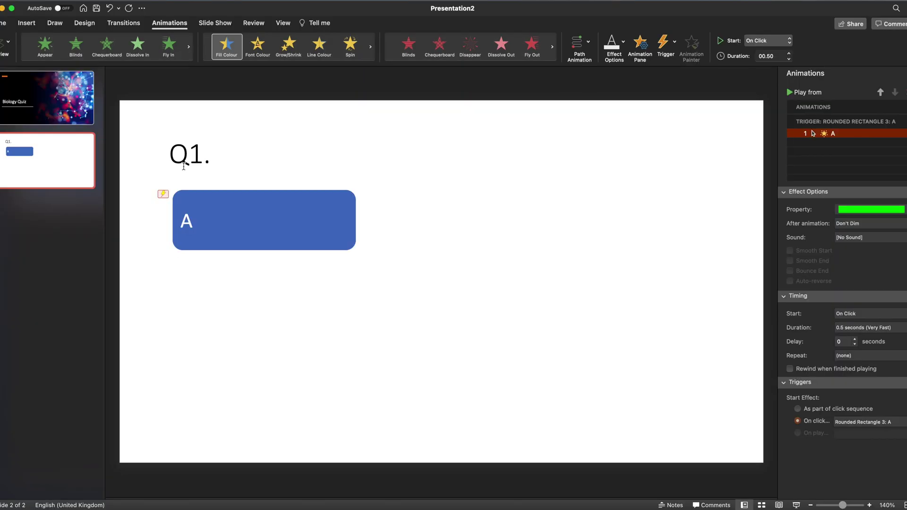
click(418, 297)
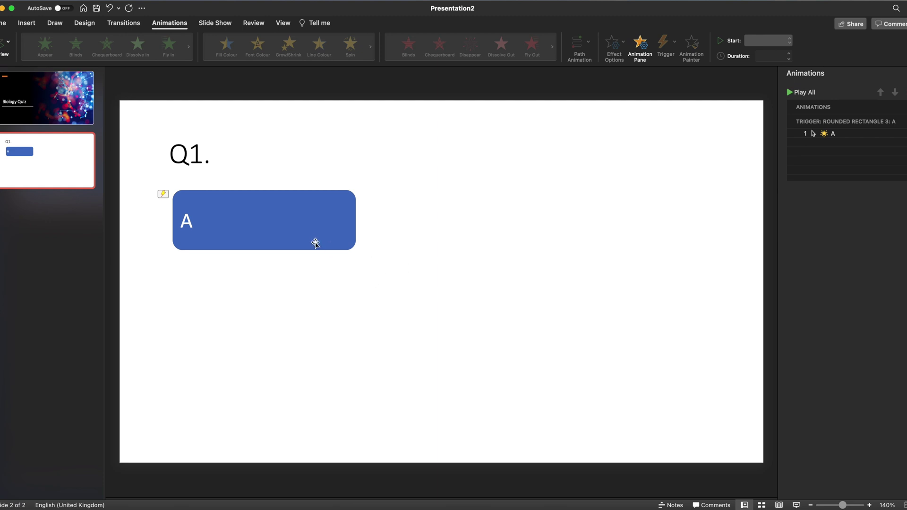
Paste a copy of the A button to its right and relabel it B.
click(291, 225)
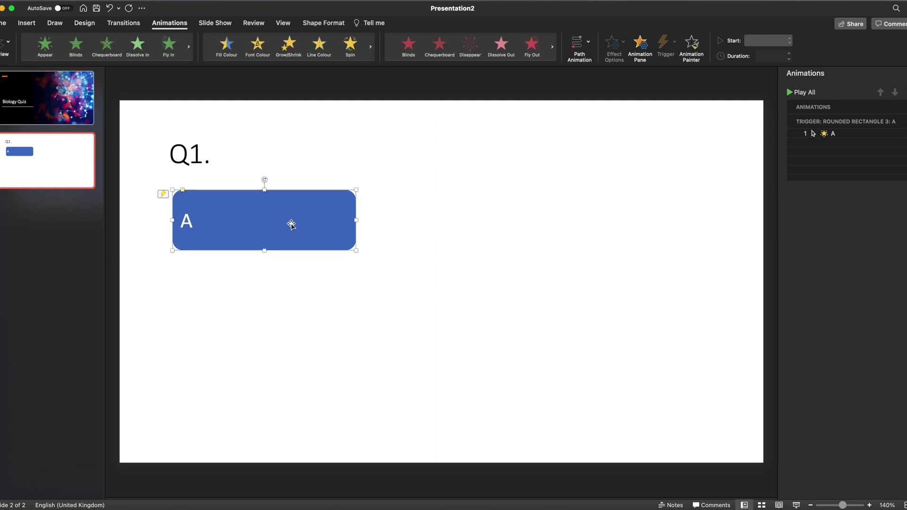
key(super+v)
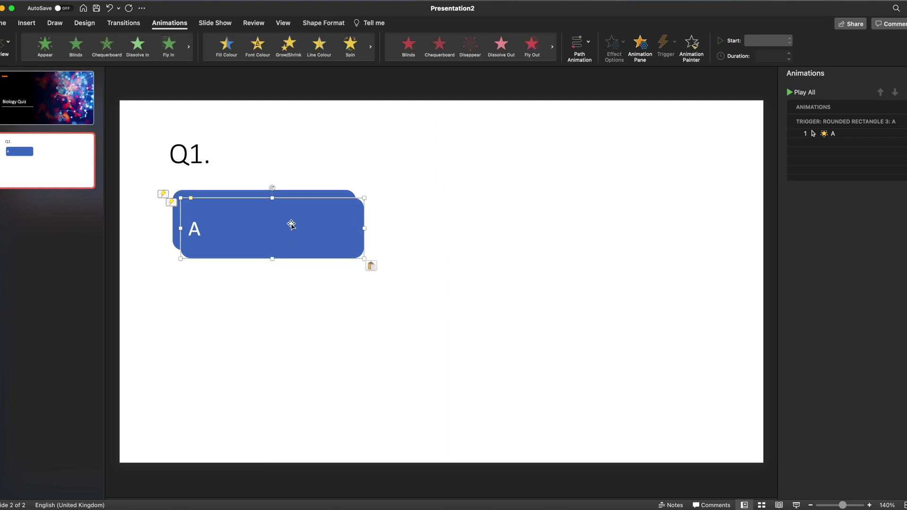
drag(293, 222, 591, 217)
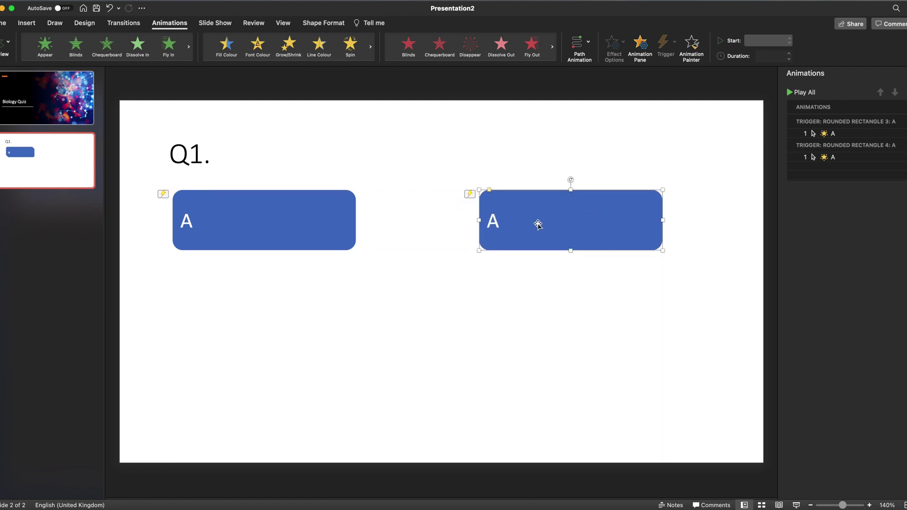
double_click(493, 222)
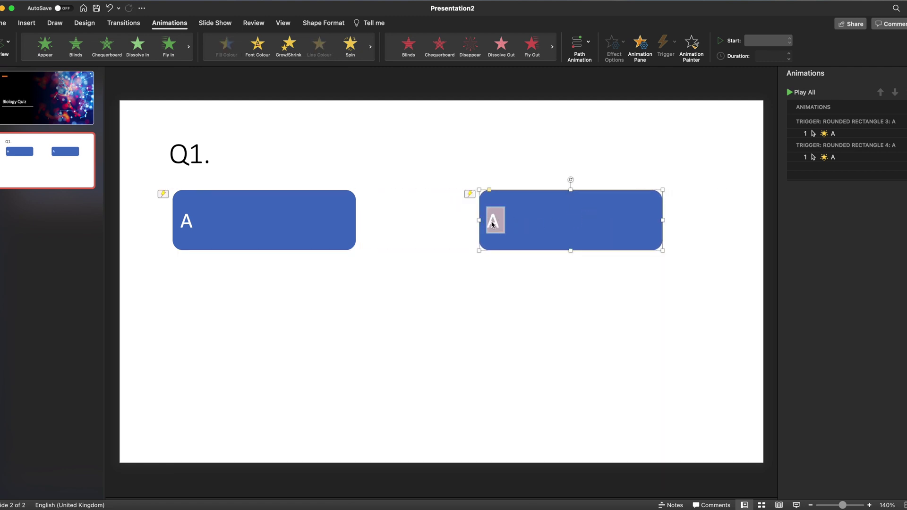
text(B)
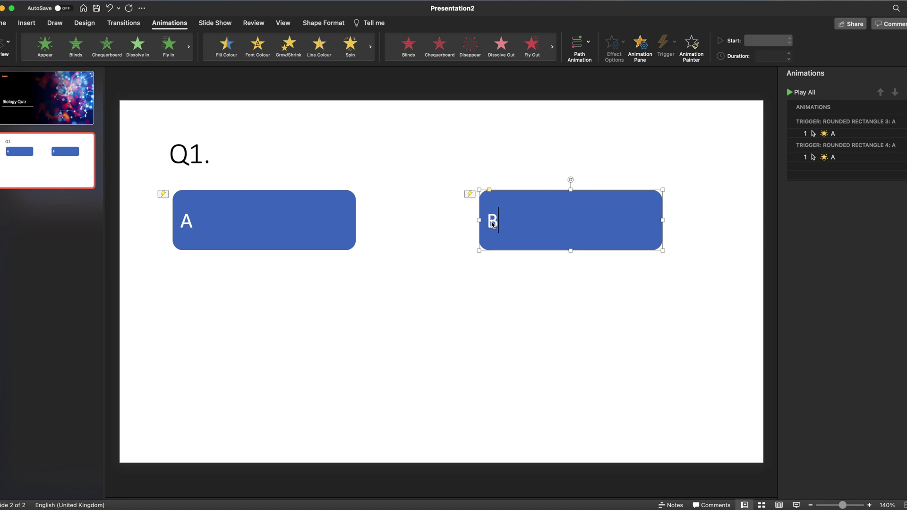
click(499, 268)
click(530, 237)
Place two copies of the B button beneath A and B, lettering them D.
key(super+c)
key(super+v)
drag(557, 233, 240, 335)
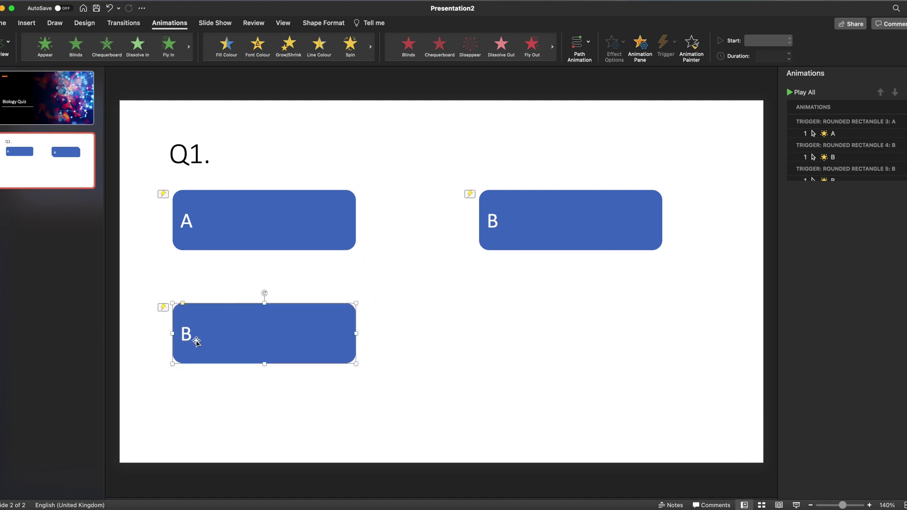
double_click(186, 337)
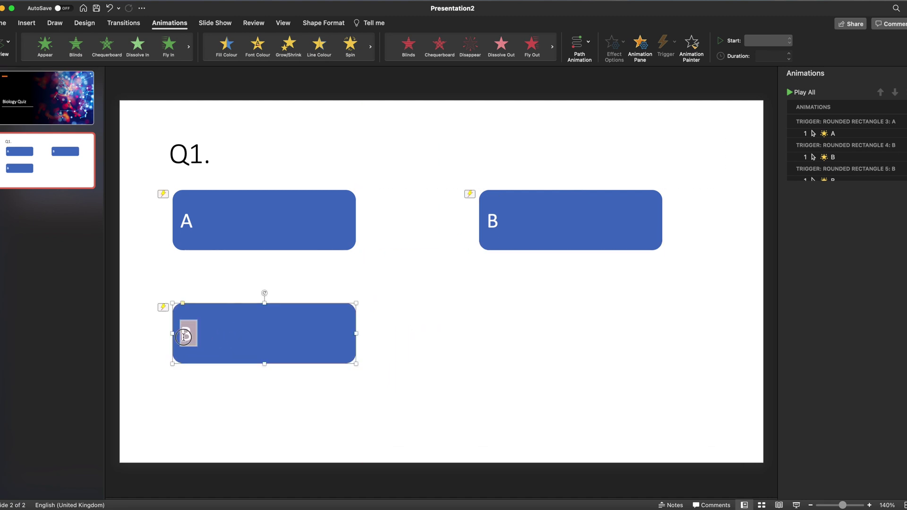
text(D)
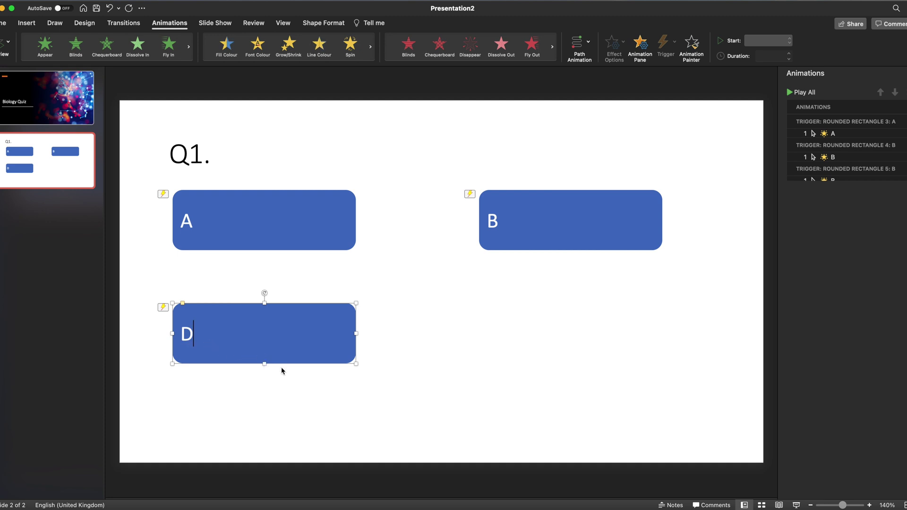
click(282, 370)
key(super+v)
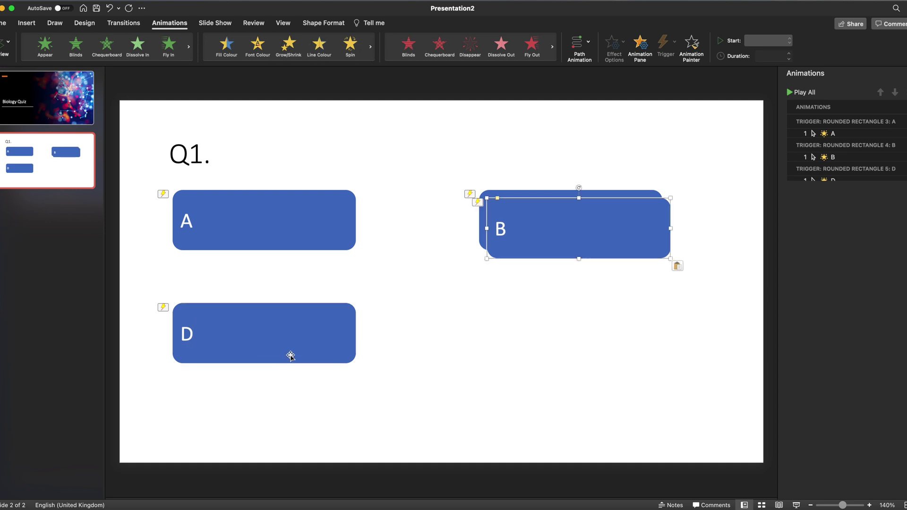
drag(560, 234, 547, 340)
click(497, 336)
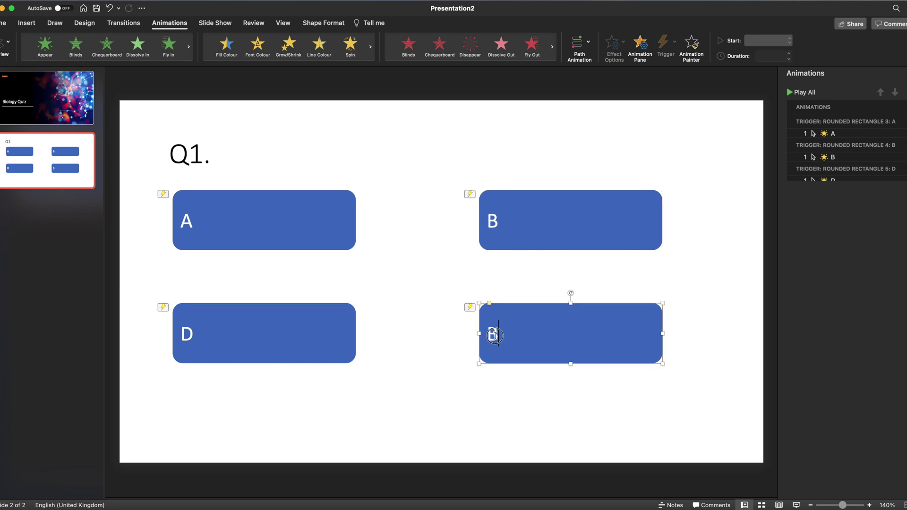
double_click(491, 338)
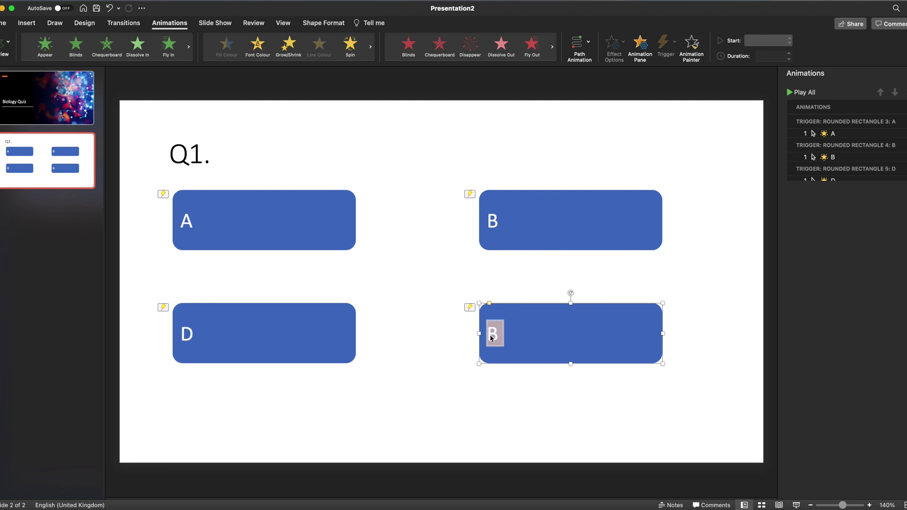
text(D)
Change the lower-left button's letter to C, completing the A–D grid.
click(192, 337)
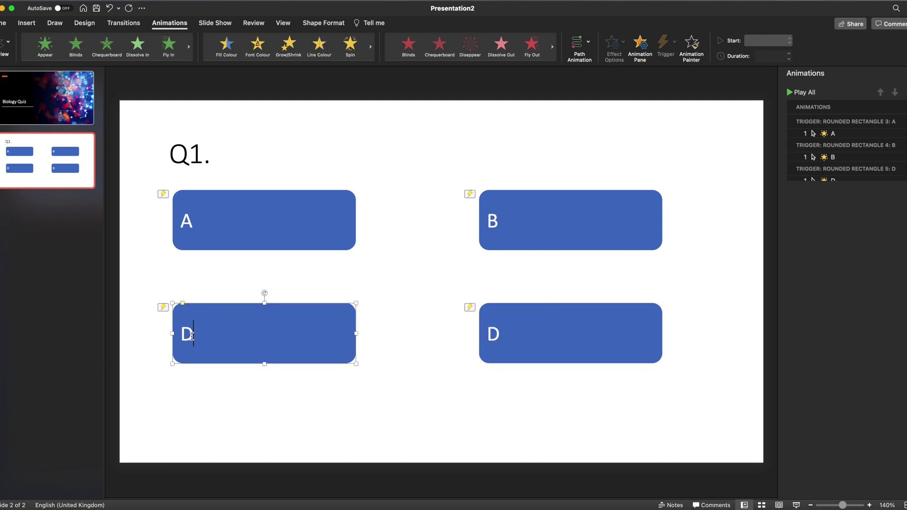
double_click(189, 335)
text(C)
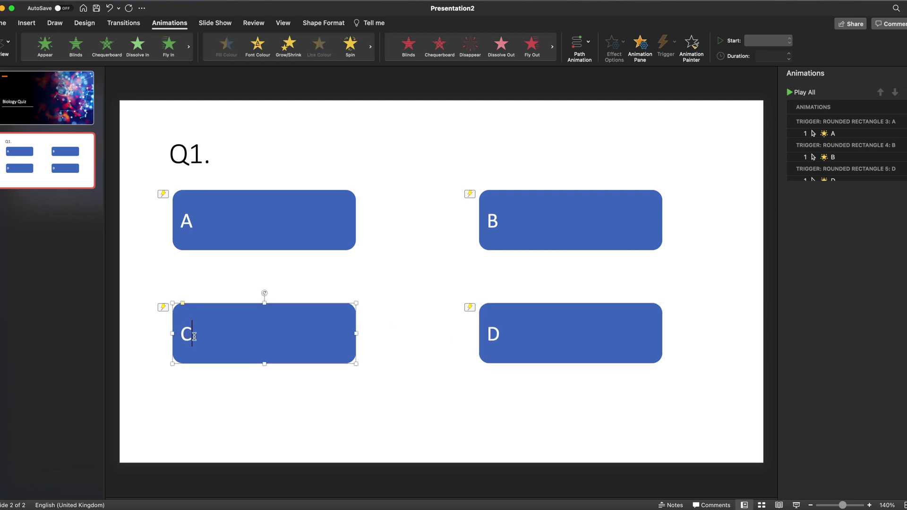
click(373, 371)
click(569, 220)
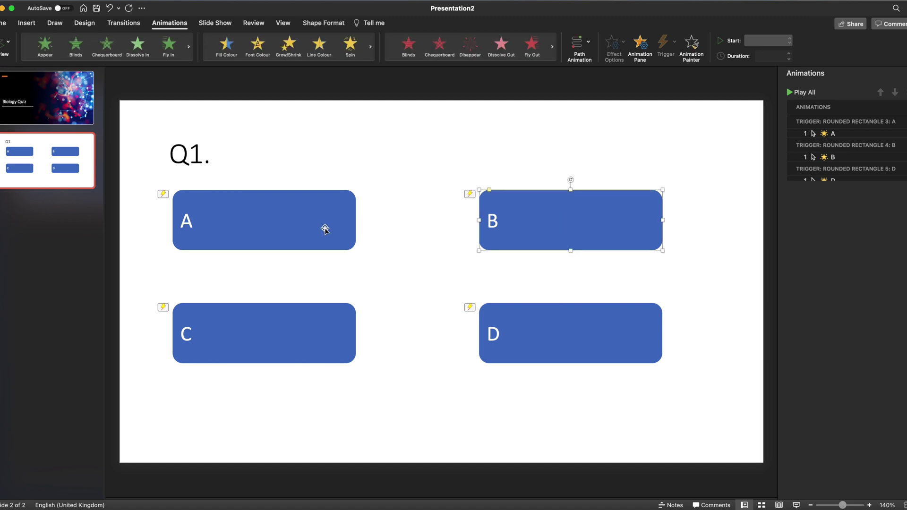
click(301, 227)
Change button B's Fill Colour animation property from green to red.
click(859, 134)
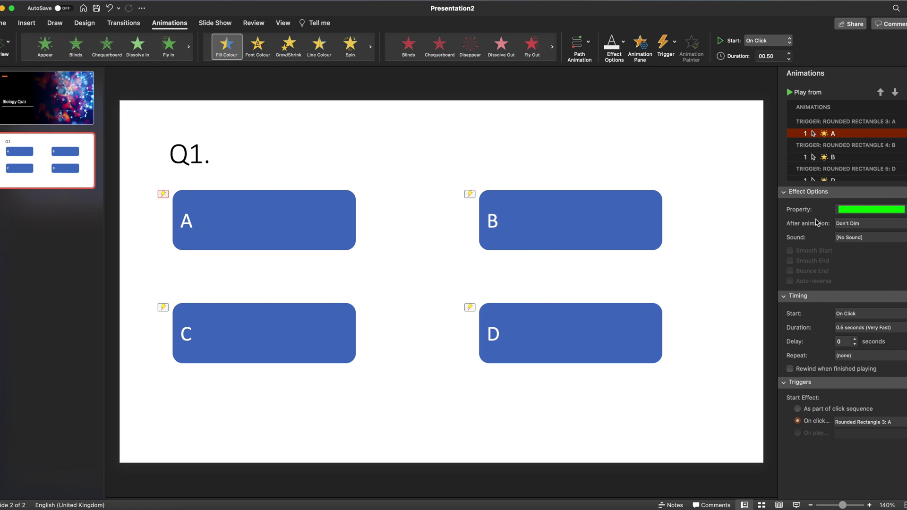
click(876, 158)
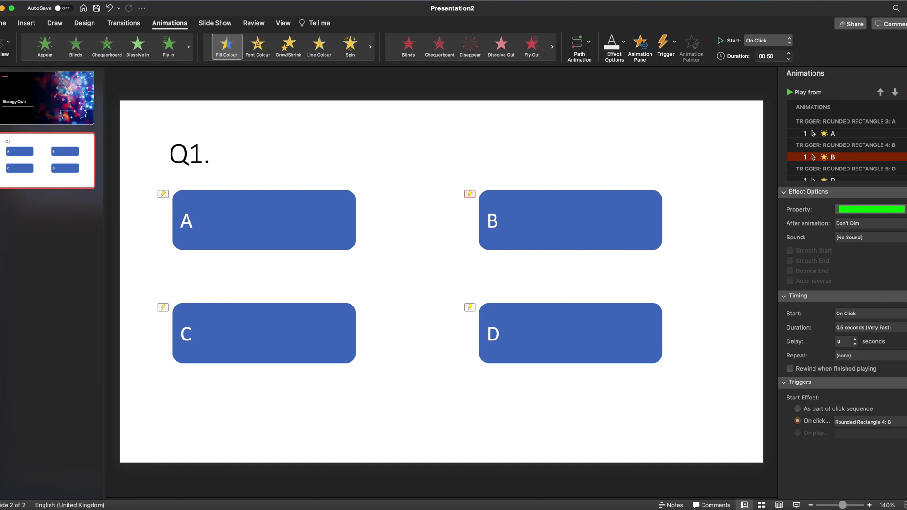
click(894, 209)
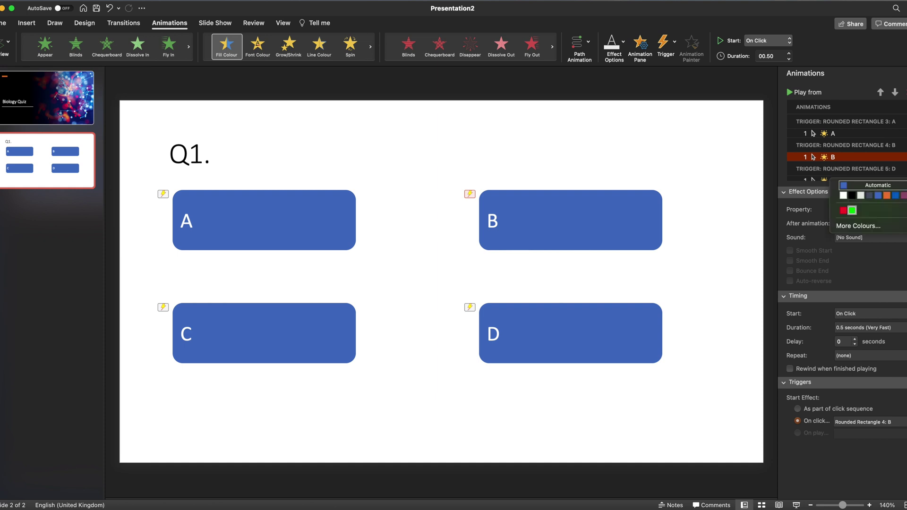
click(845, 212)
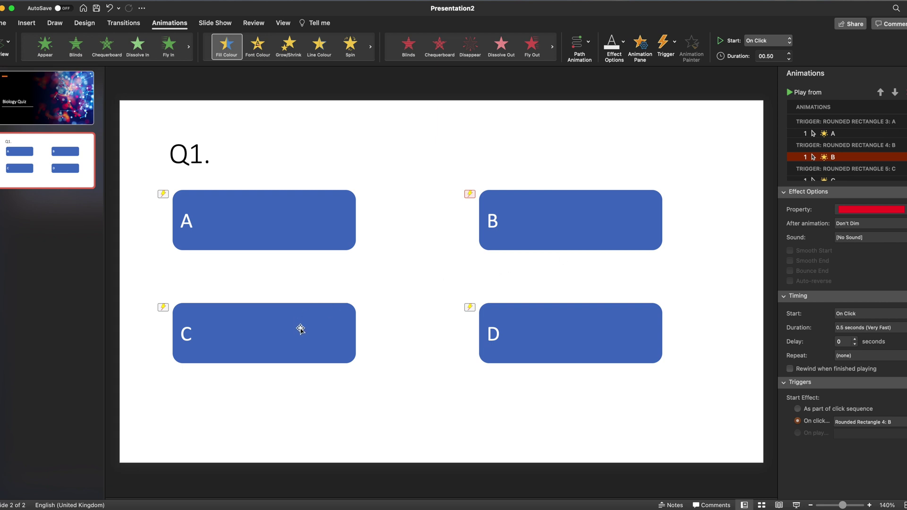
scroll(848, 166, down, 1)
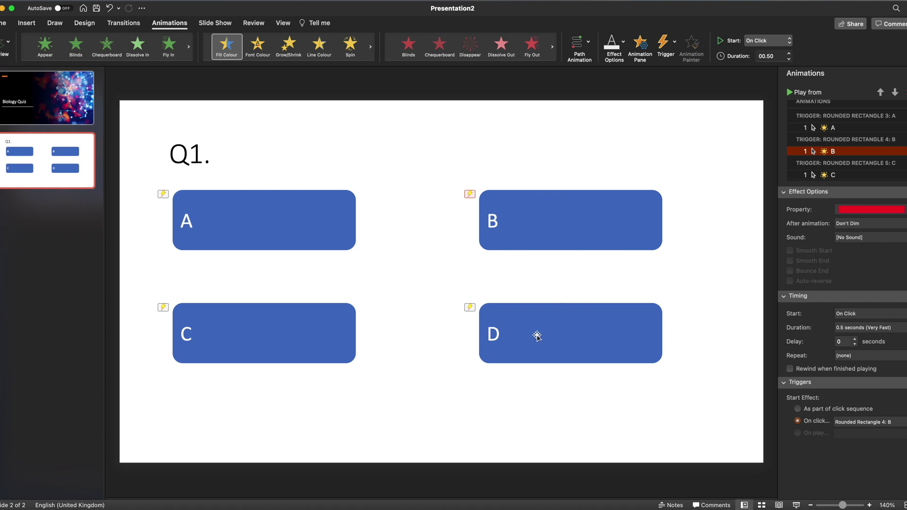
Select answer C's Fill Colour effect in the Animation Pane and bring up its Property colour choices.
click(273, 340)
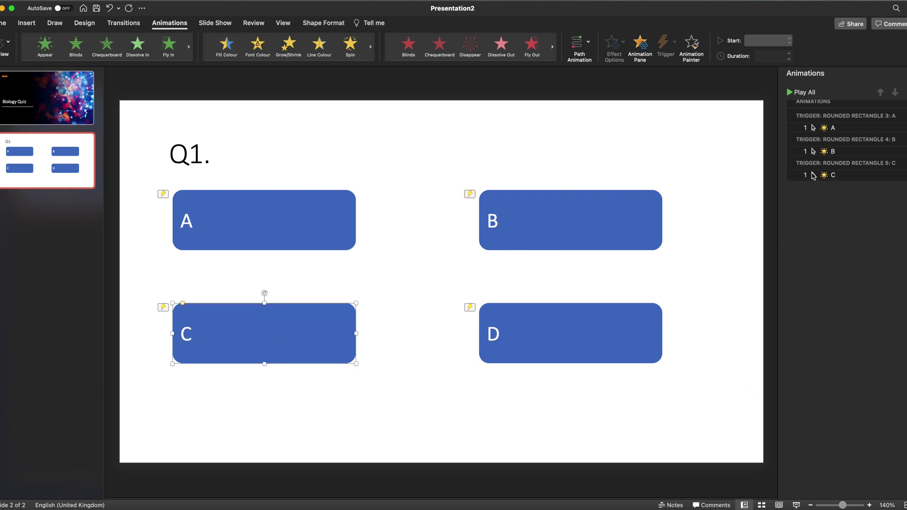
click(834, 175)
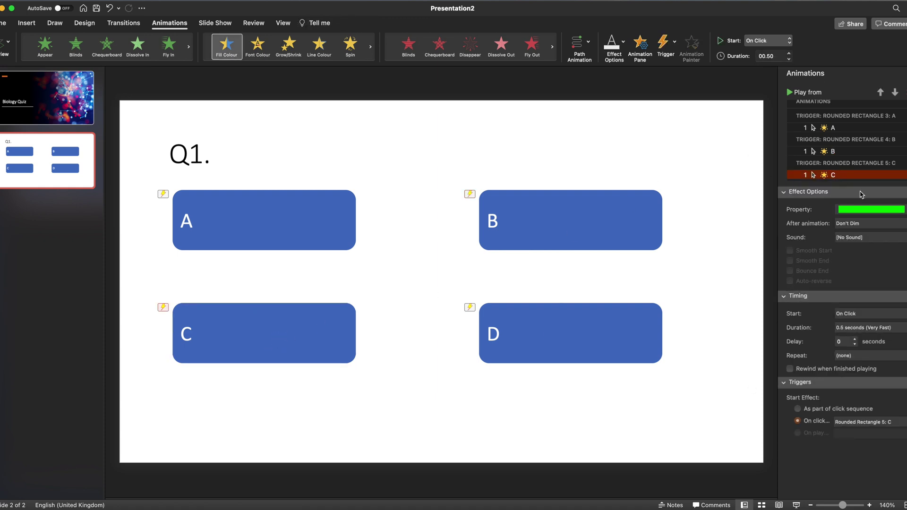
click(874, 210)
click(868, 211)
click(841, 211)
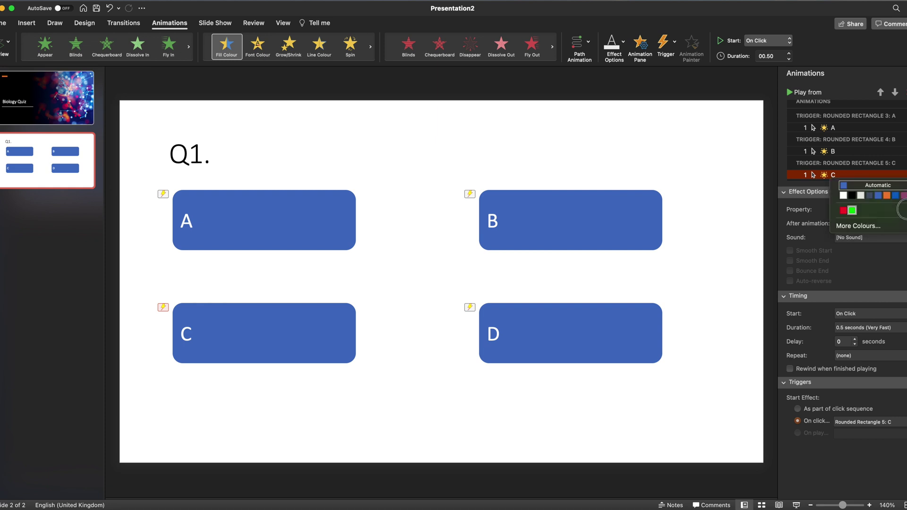
click(841, 211)
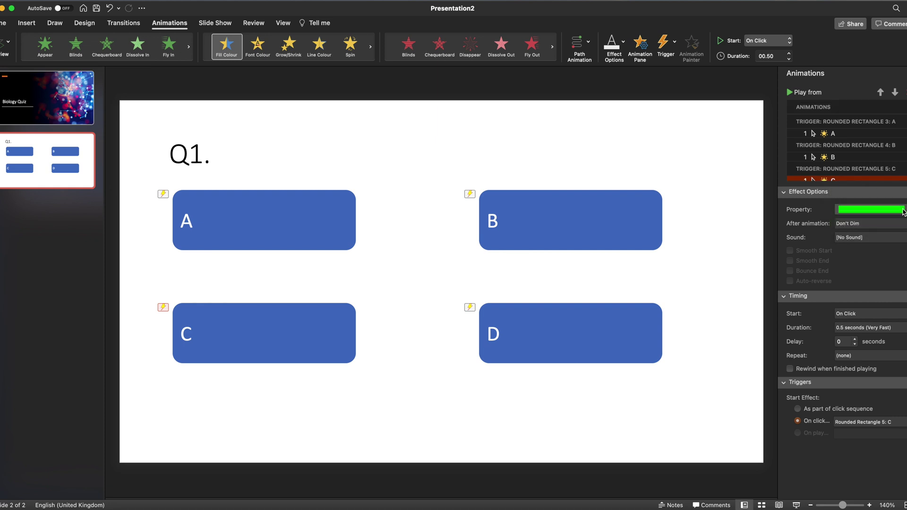
click(904, 212)
click(904, 212)
click(904, 212)
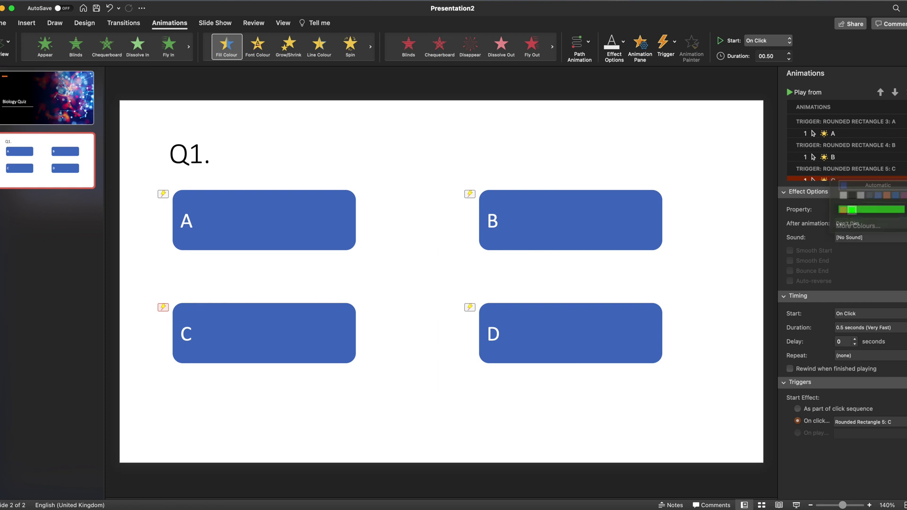
click(890, 215)
click(890, 215)
click(890, 215)
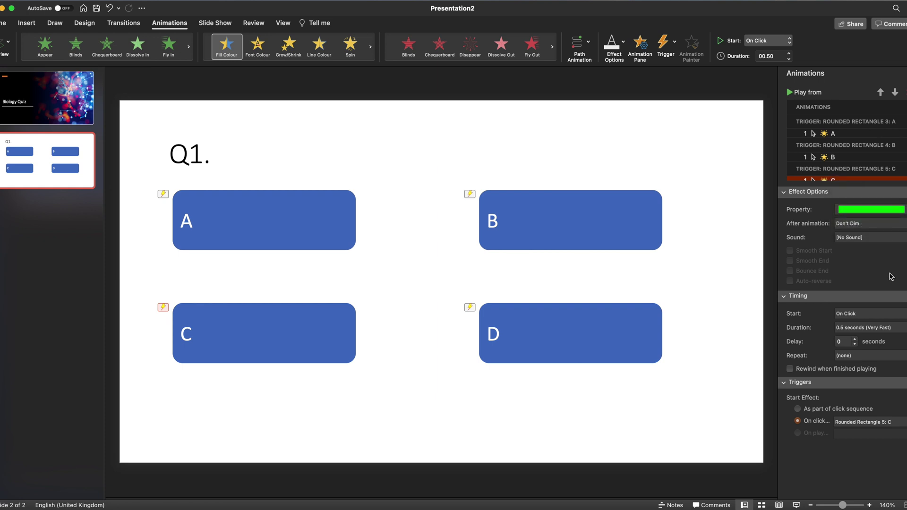
Change answer C's fill-colour effect from green to red.
scroll(861, 162, down, 2)
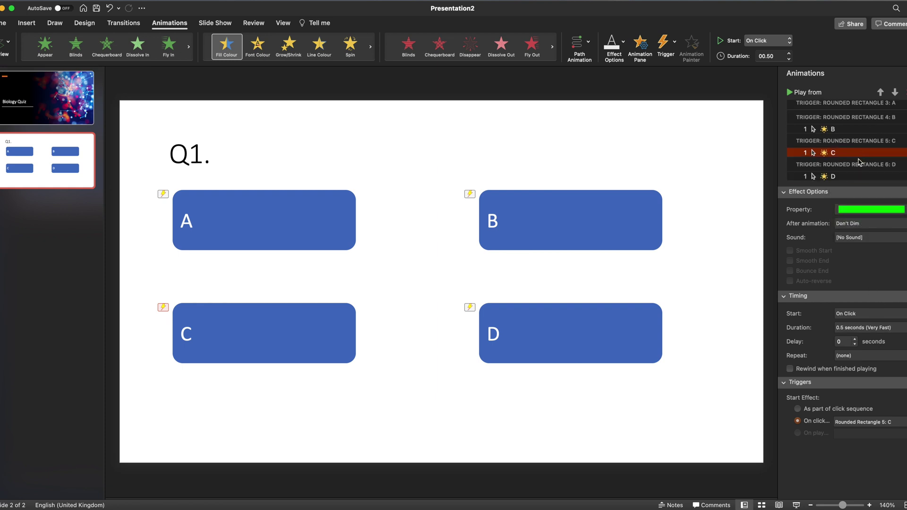
click(861, 211)
click(852, 210)
click(850, 212)
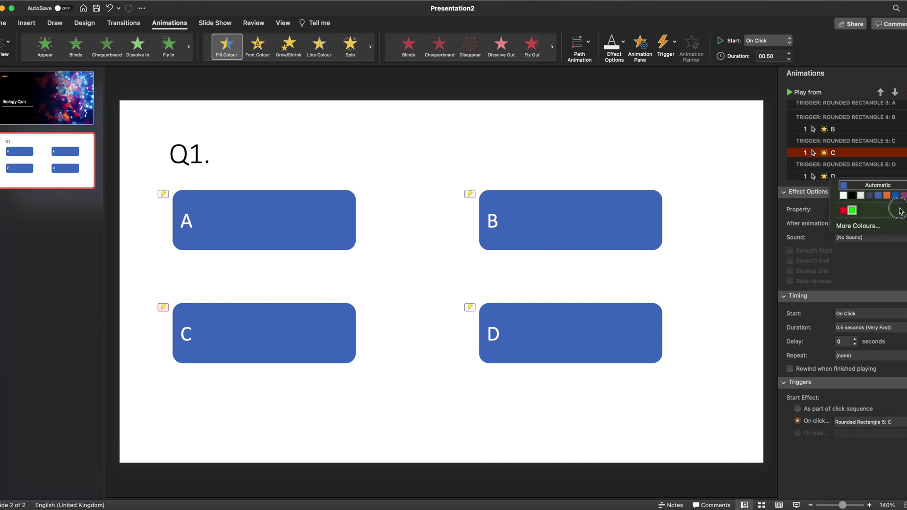
click(843, 210)
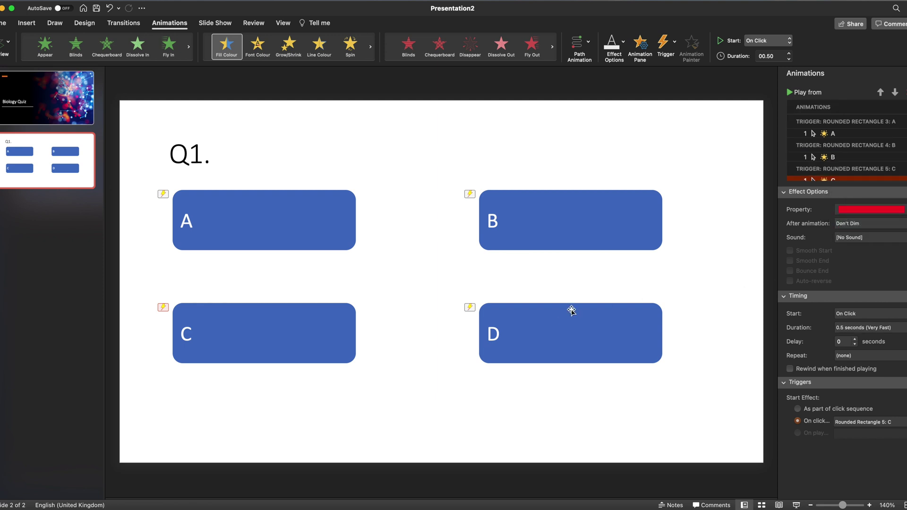
click(564, 337)
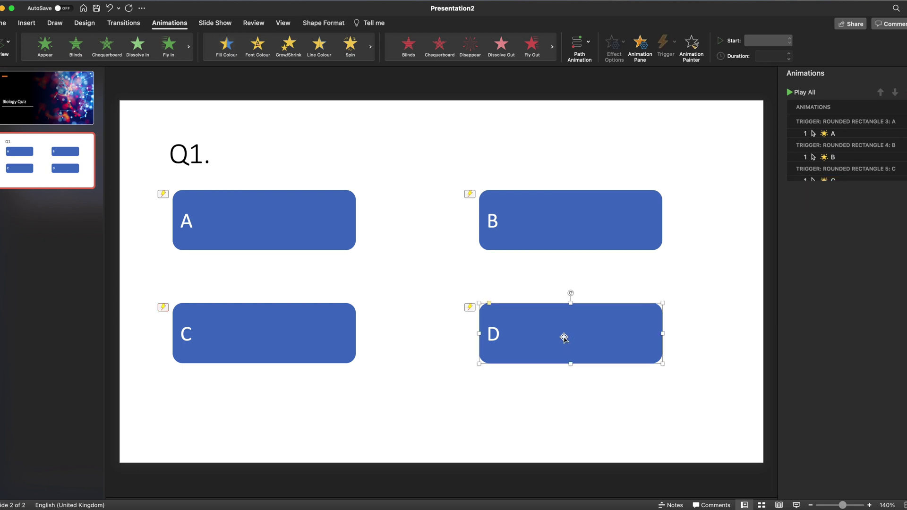
Set answer D's '1 D' fill-colour effect to red instead of green.
scroll(841, 171, down, 2)
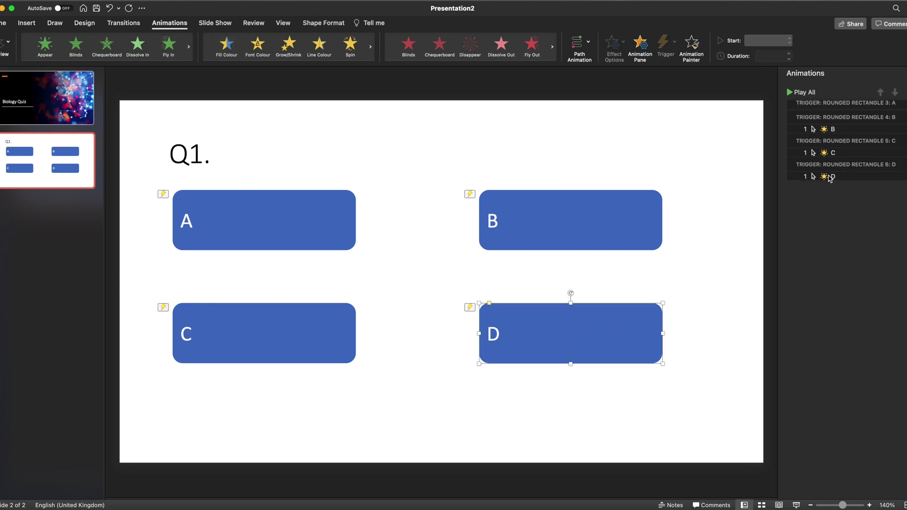
click(831, 176)
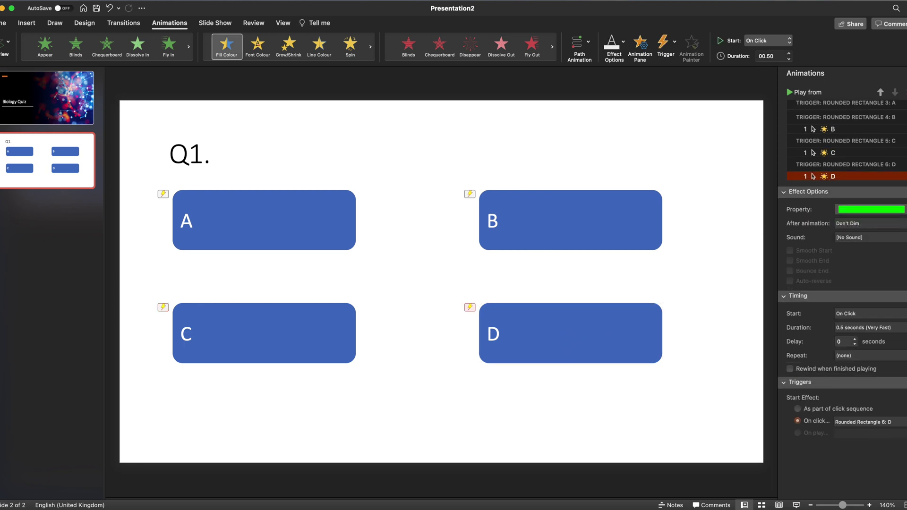
click(872, 212)
click(843, 210)
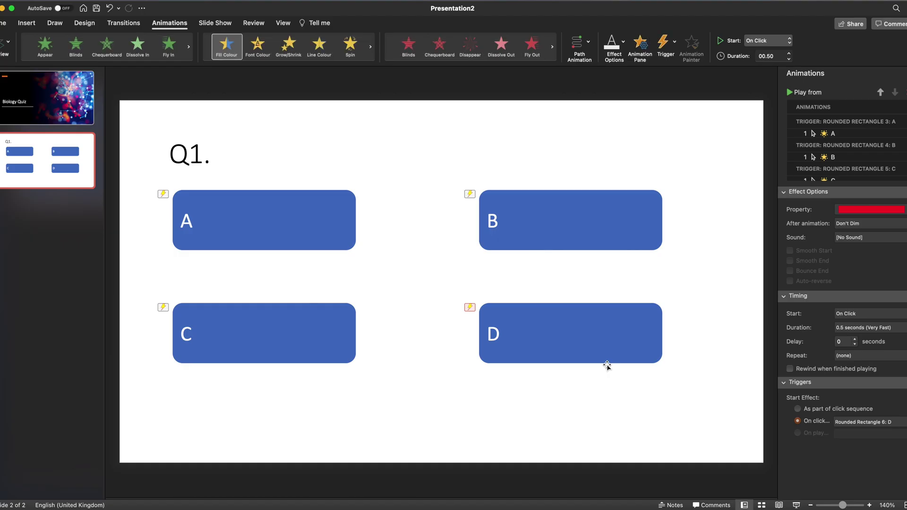
click(214, 223)
Add 'Answer 1' after the A in button A and a period to the Q1 title.
click(214, 223)
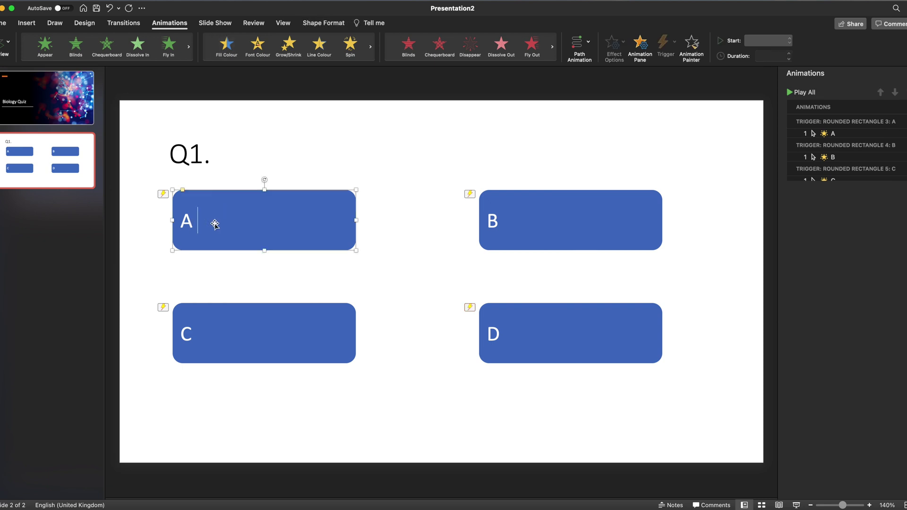
text(Answe)
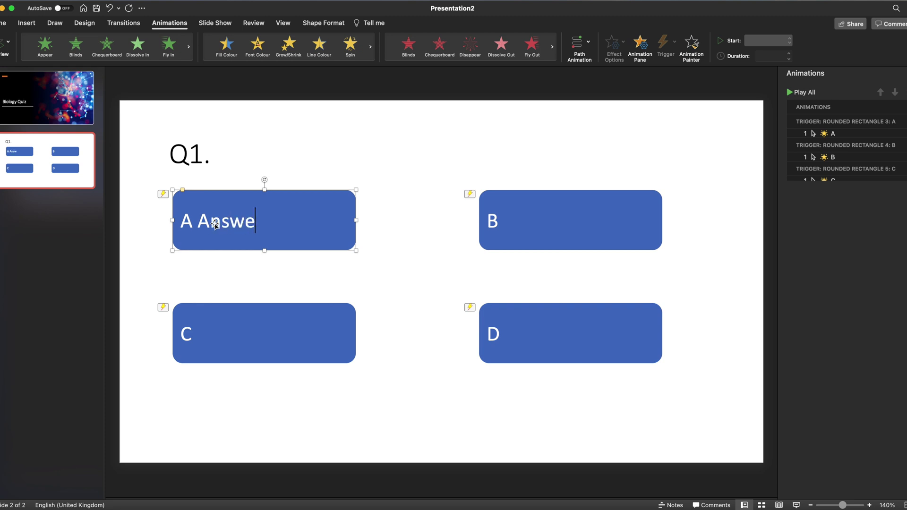
text(r 1)
drag(199, 224, 286, 223)
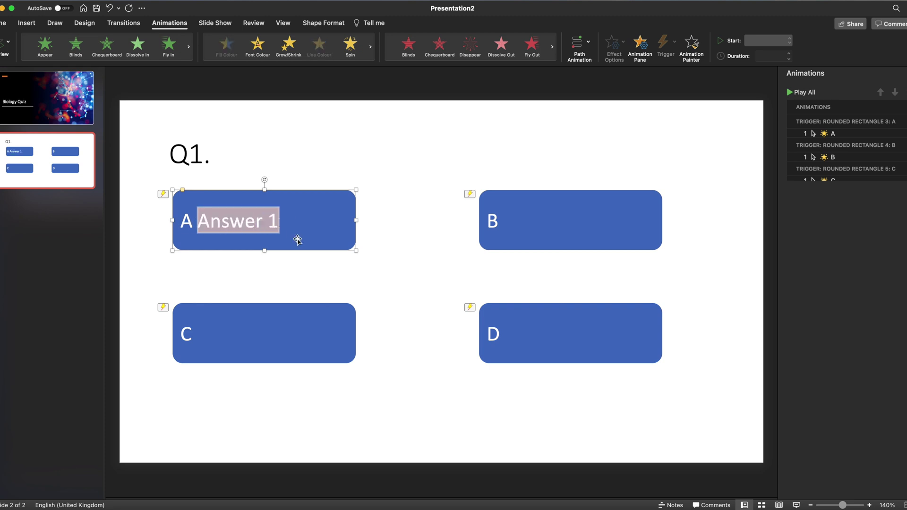
click(213, 158)
text(.)
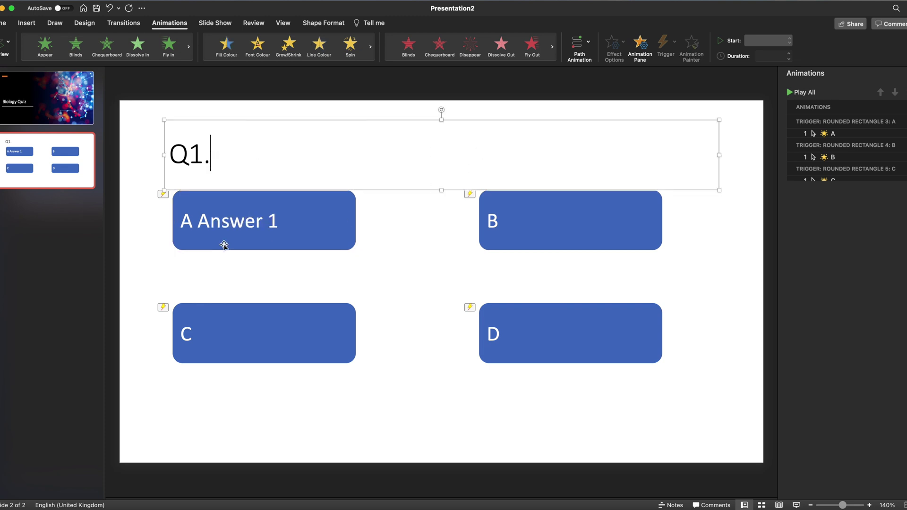
click(565, 338)
Open Format Shape for answer D, try a texture fill, then undo it to keep solid blue.
right_click(575, 338)
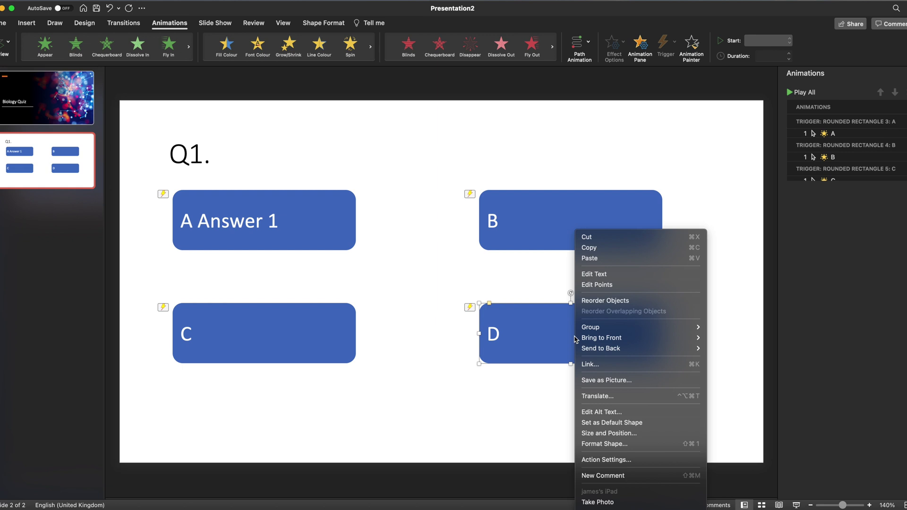
click(585, 444)
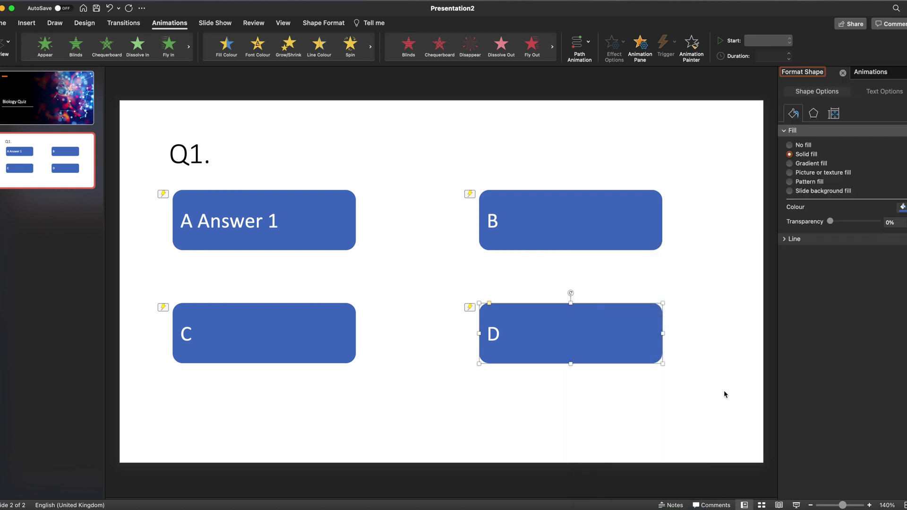
click(791, 173)
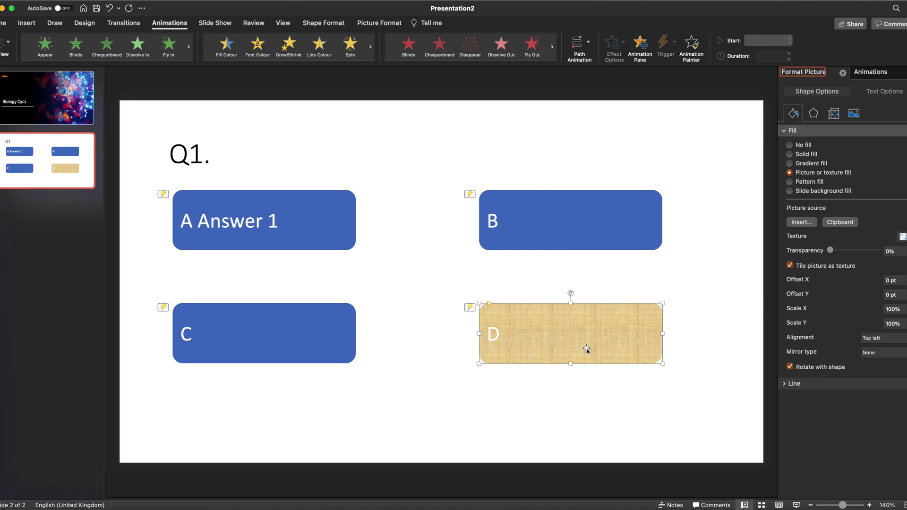
key(super+z)
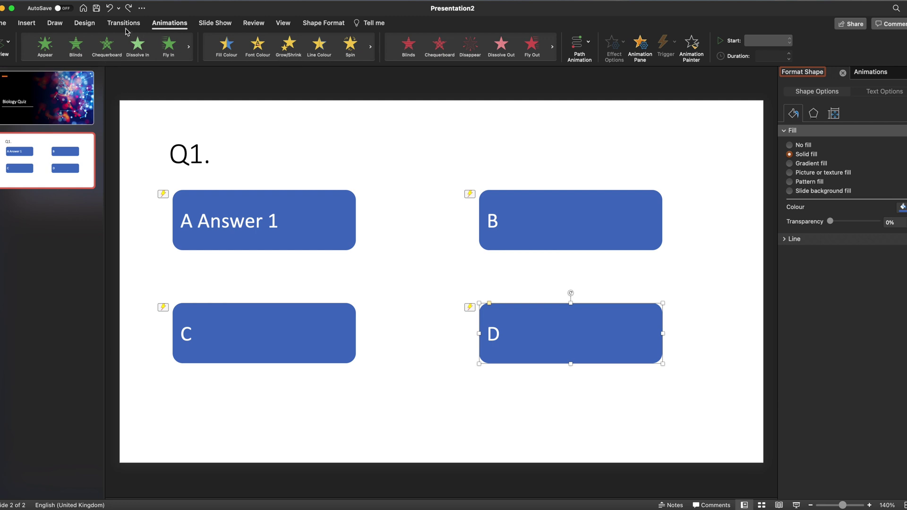
Record a narration clip and insert it onto the Q1 slide.
click(26, 25)
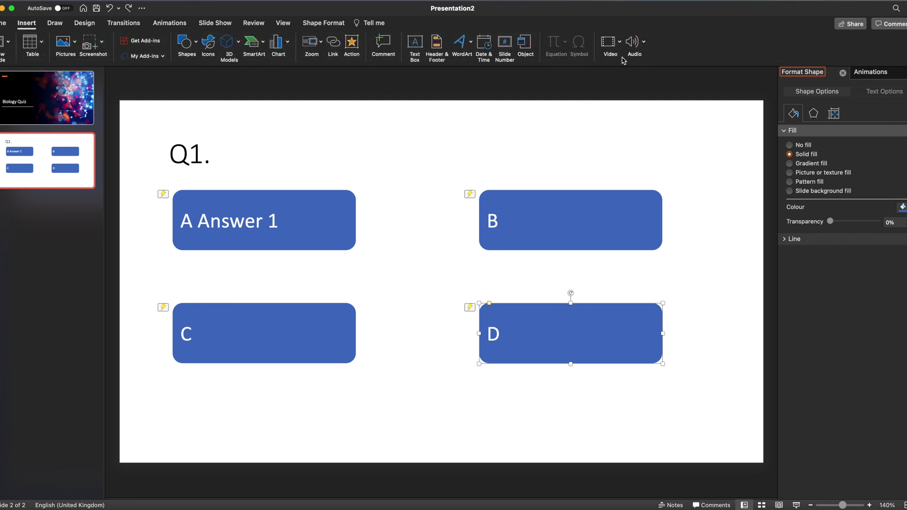
click(644, 44)
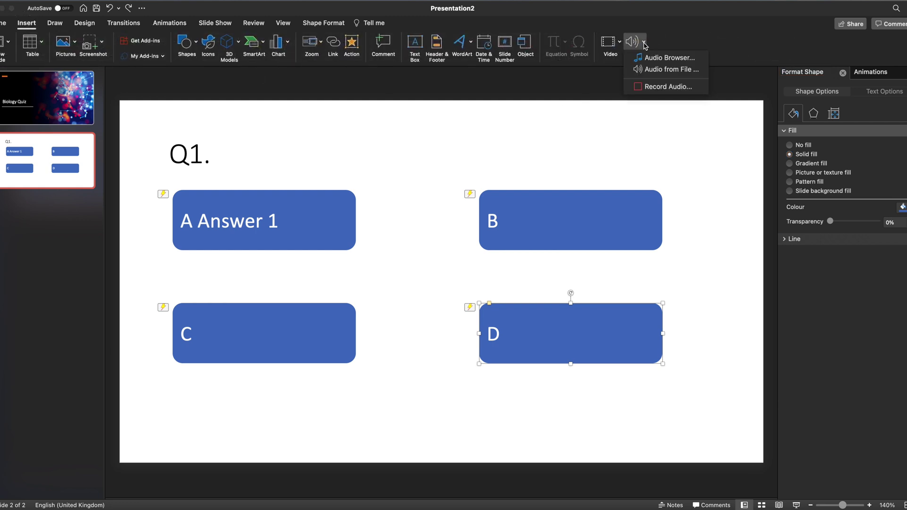
click(653, 88)
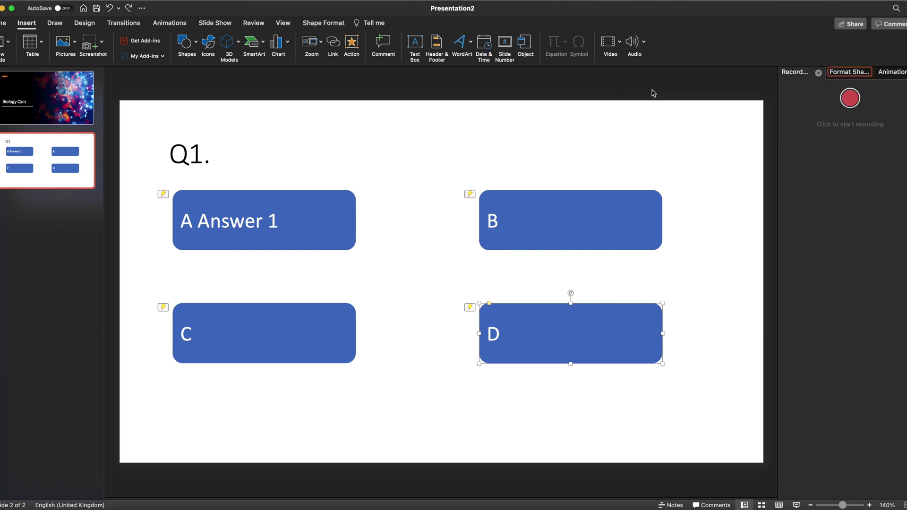
click(852, 101)
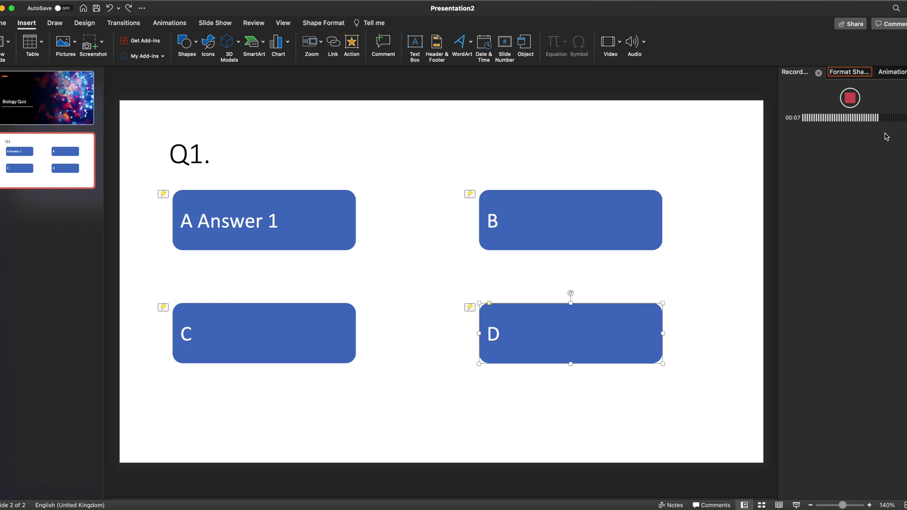
click(850, 99)
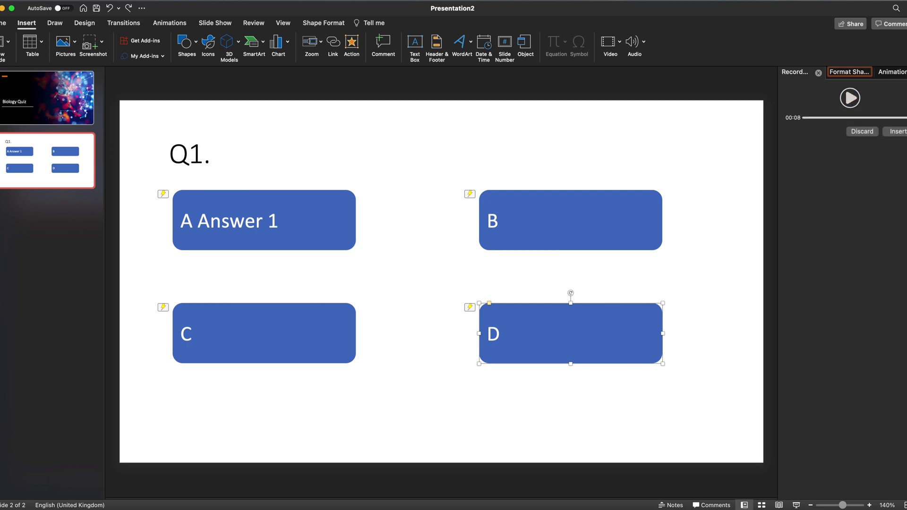
click(902, 133)
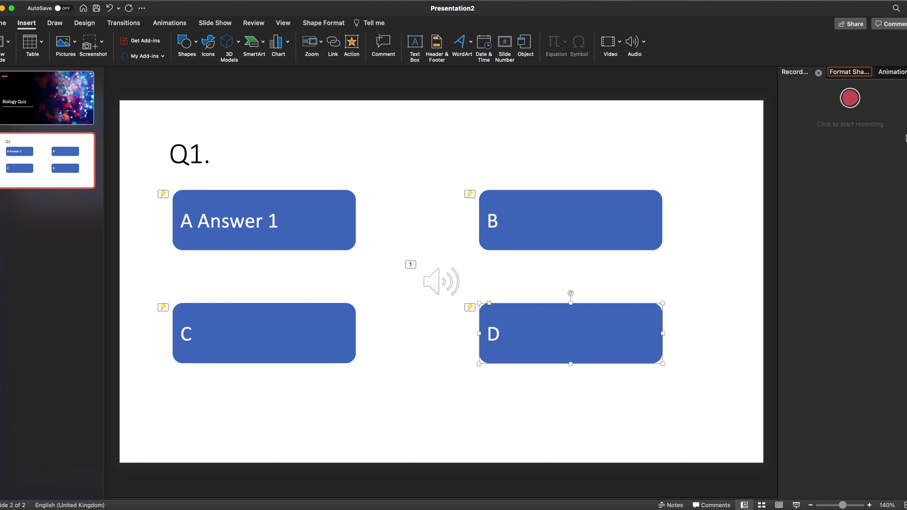
Move the speaker icon to the slide's top-right corner and play the slide show.
click(443, 280)
drag(442, 280, 708, 148)
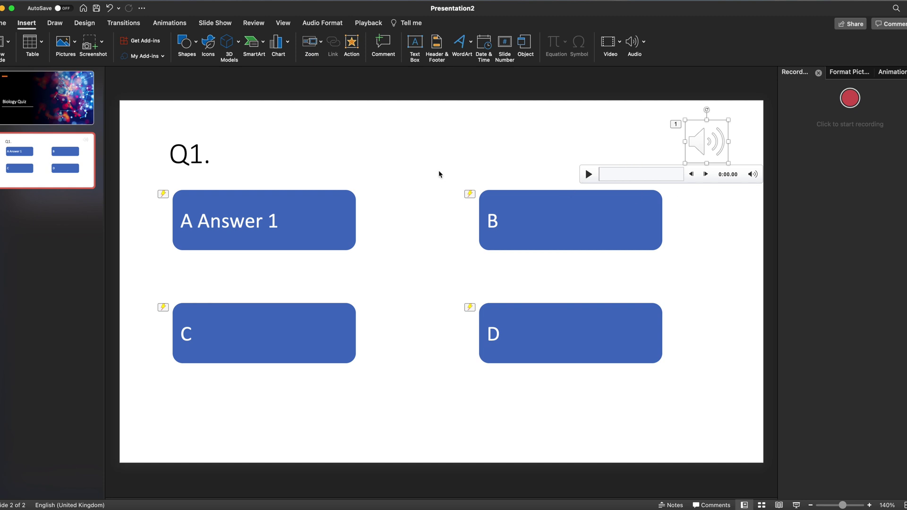
click(795, 505)
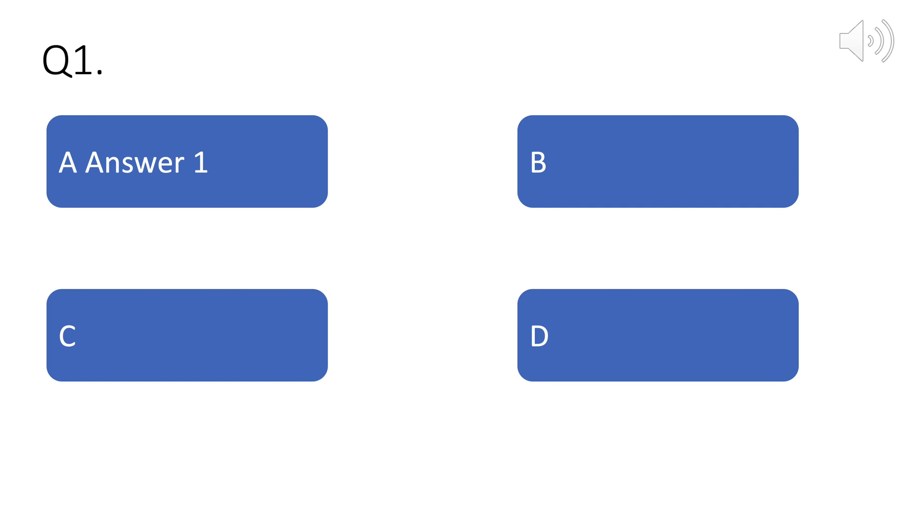
Exit the slide show and switch to the Biology Quiz title slide.
key(Escape)
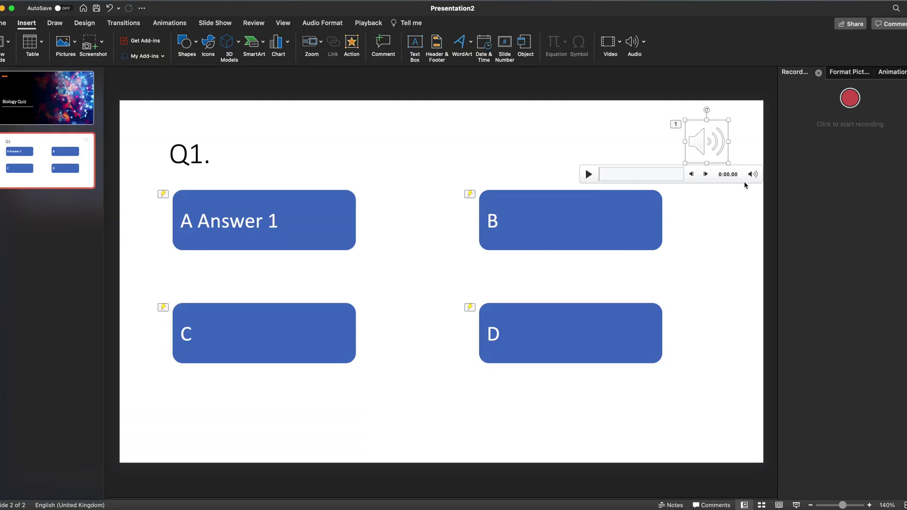
click(58, 106)
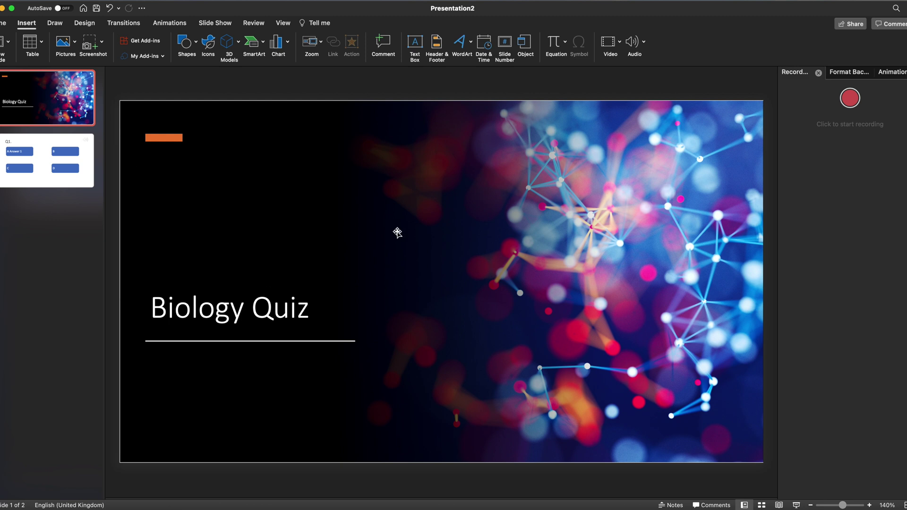
Record narration for the Biology Quiz title slide, place its speaker icon below the title, then return to Q1.
click(852, 103)
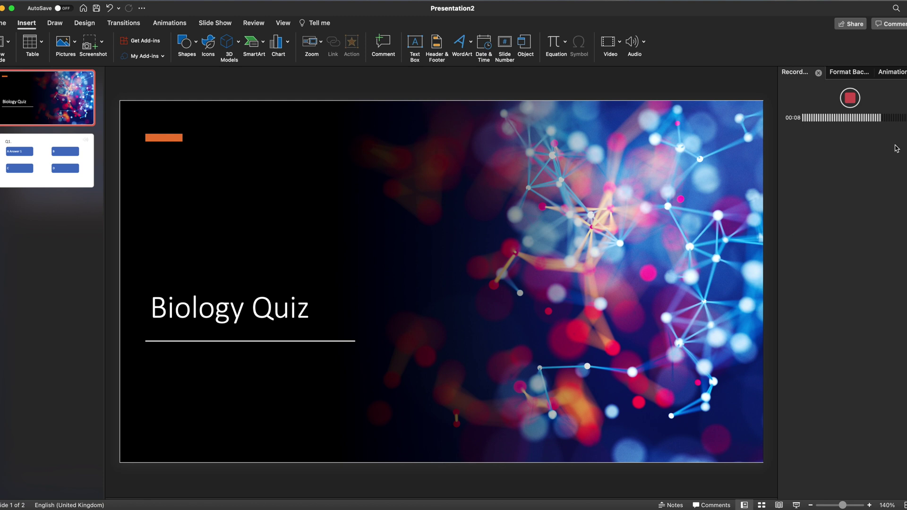
click(850, 98)
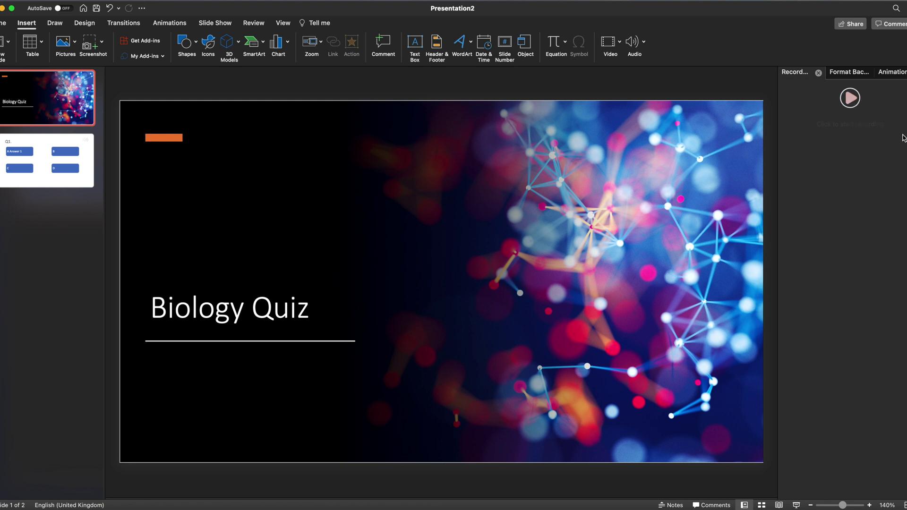
drag(437, 280, 196, 398)
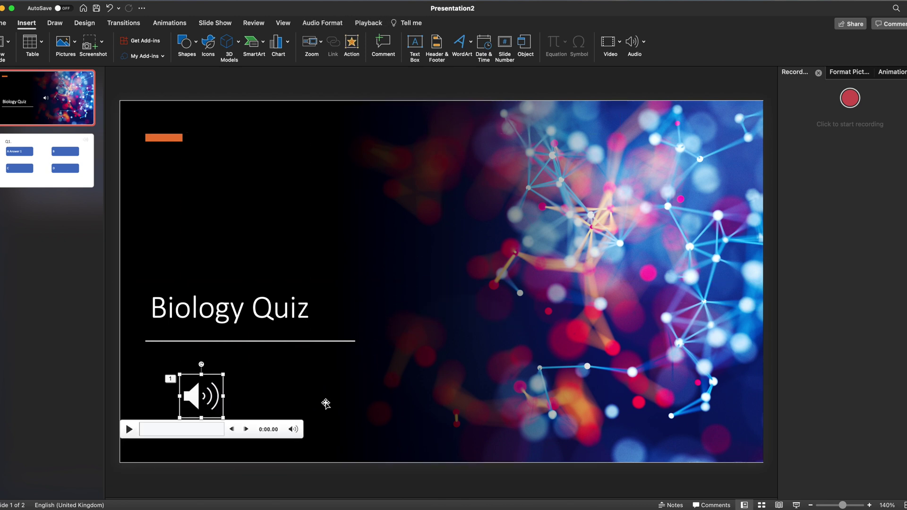
click(52, 183)
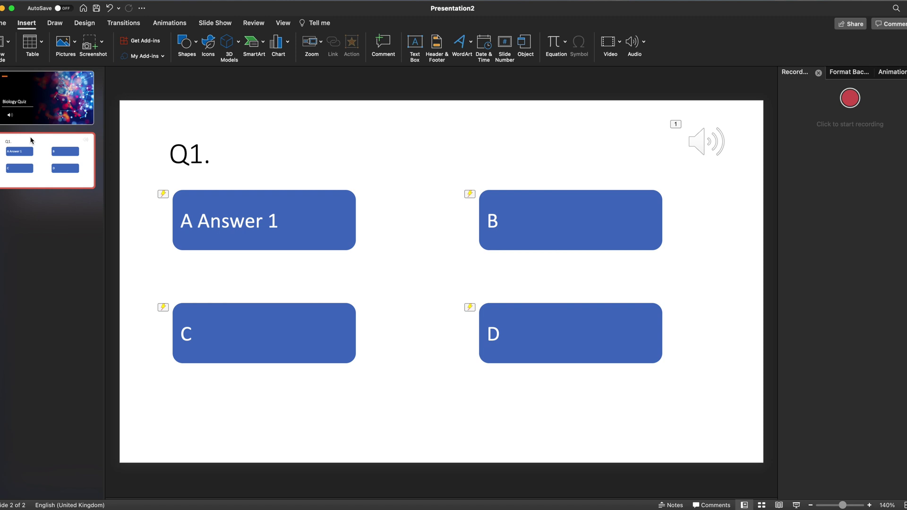
right_click(42, 176)
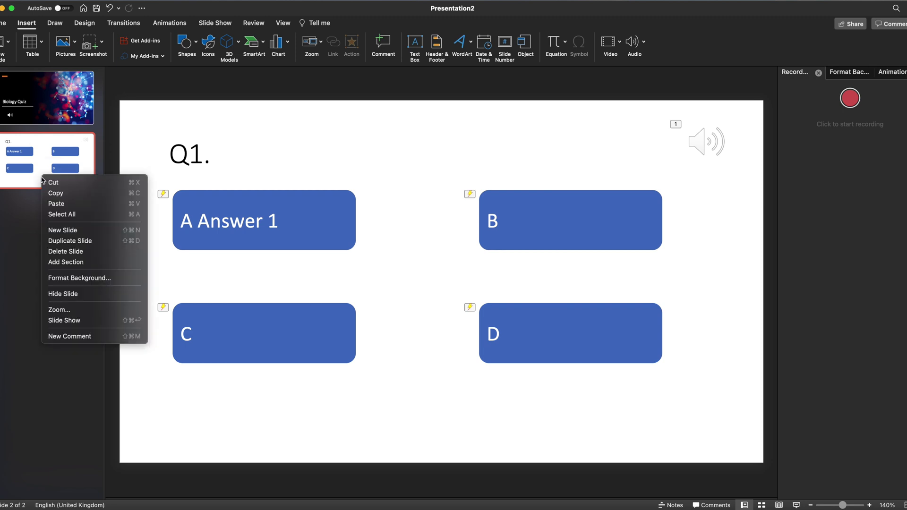
Duplicate the Q1 slide as slide 3 and show its Animation Pane.
click(71, 240)
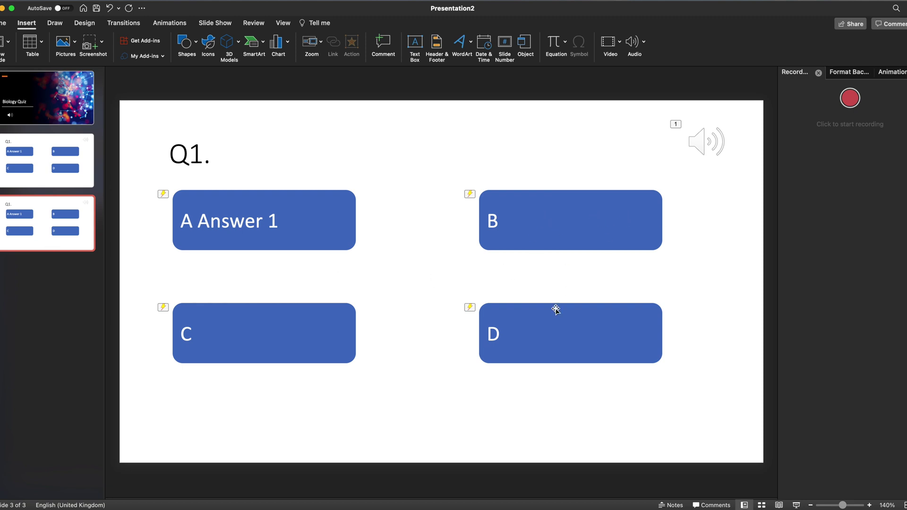
click(576, 222)
click(845, 72)
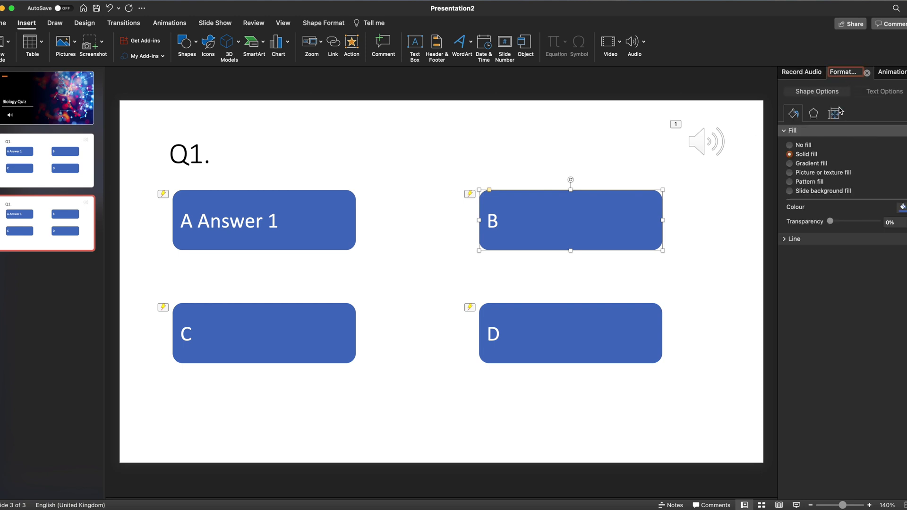
click(882, 72)
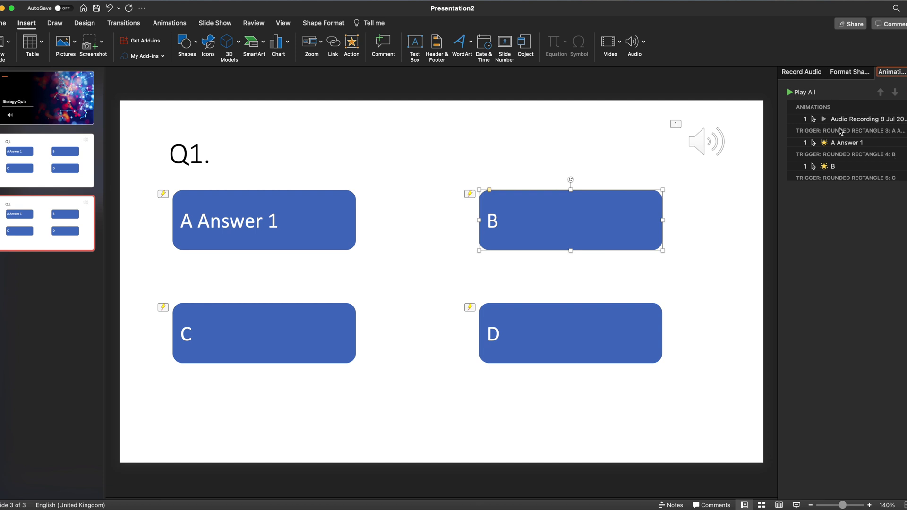
On the copy, set answer A's fill-colour animation to red.
click(322, 211)
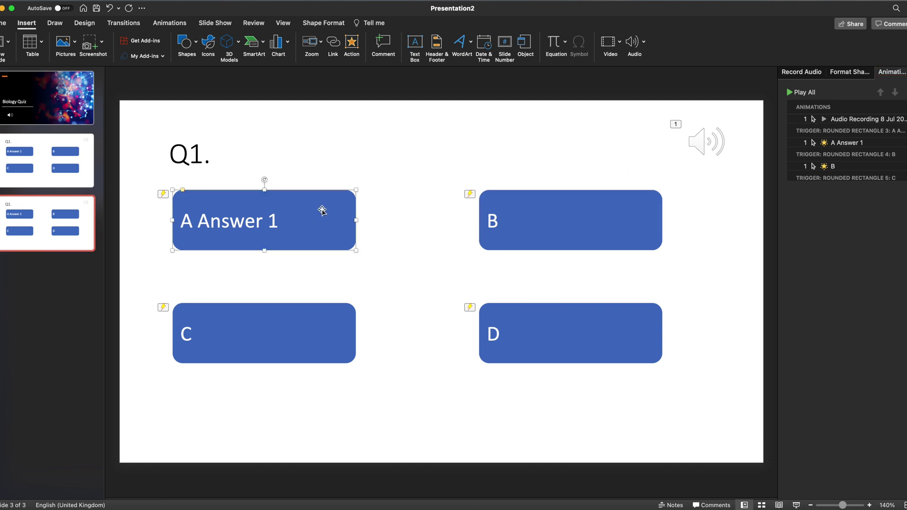
click(836, 144)
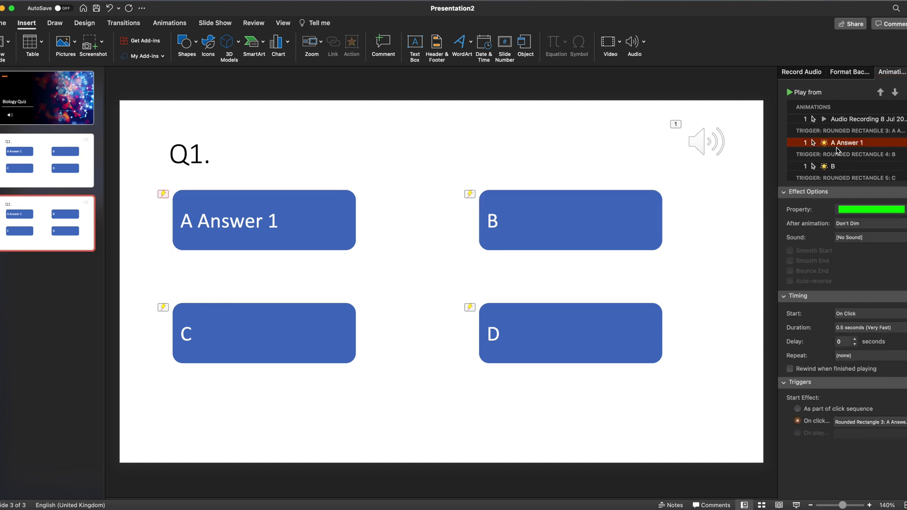
click(850, 209)
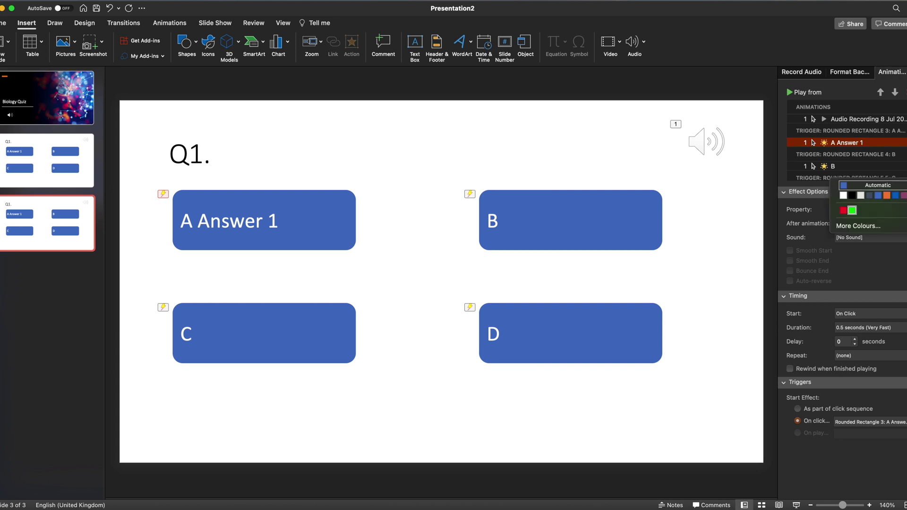
click(847, 211)
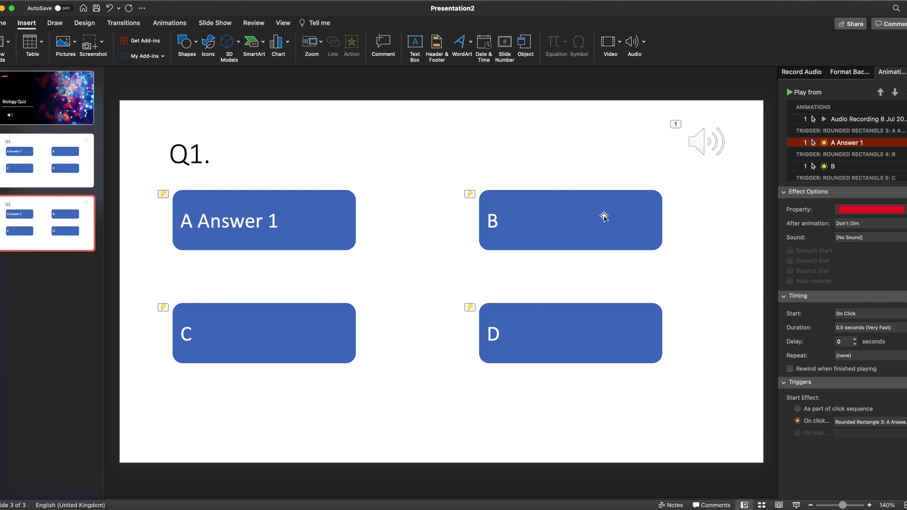
Set answer D's fill-colour animation to green.
click(584, 220)
click(565, 339)
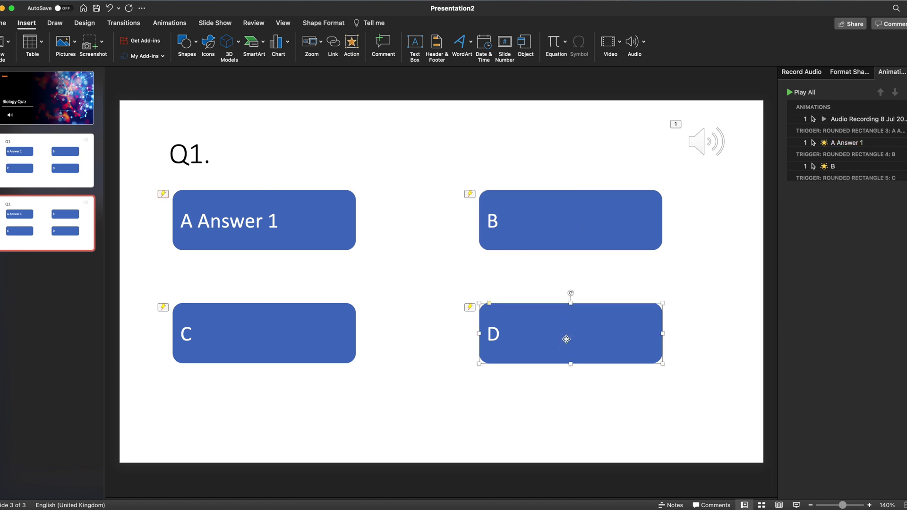
scroll(846, 167, down, 1)
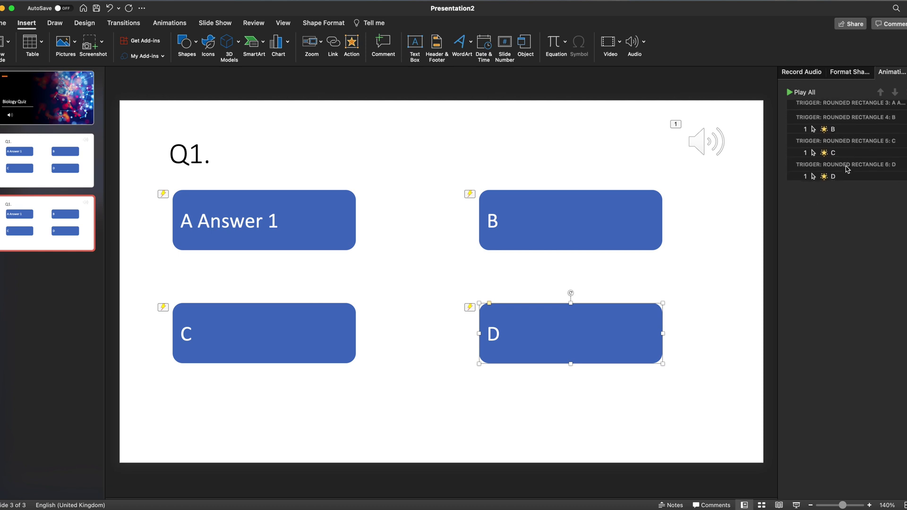
click(843, 176)
click(900, 214)
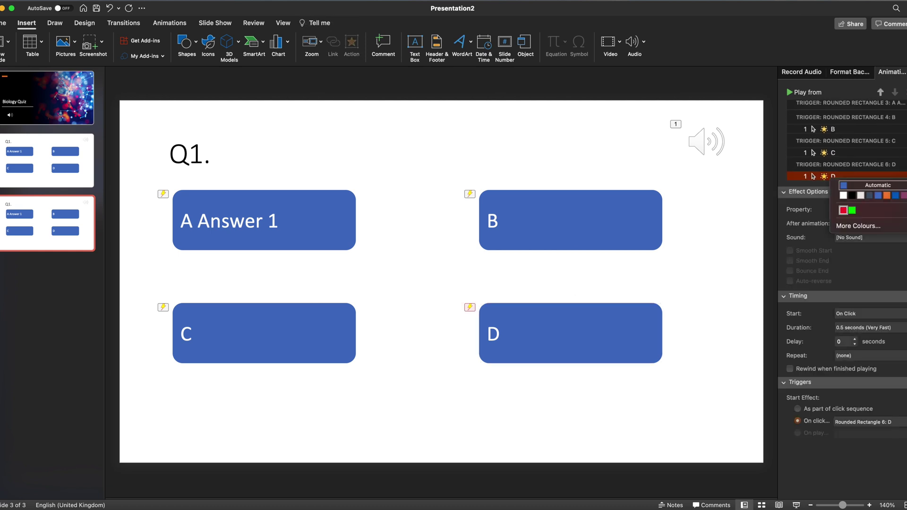
click(899, 214)
click(848, 210)
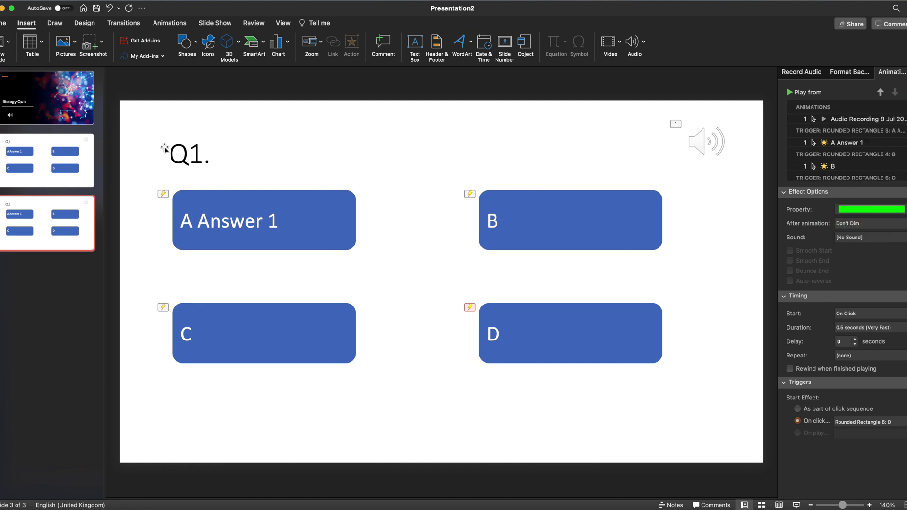
Change the duplicated slide's title from 'Q1.' to 'Q2.'.
click(194, 156)
drag(194, 156, 197, 159)
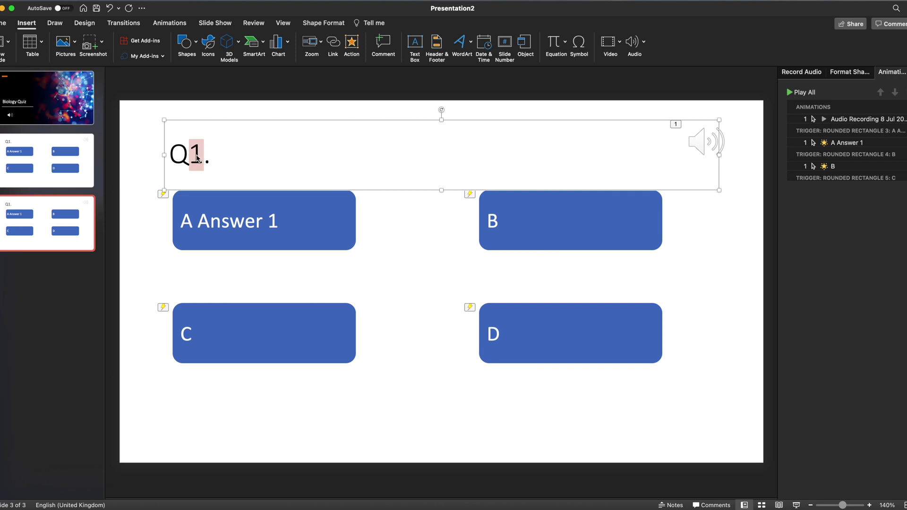
text(@)
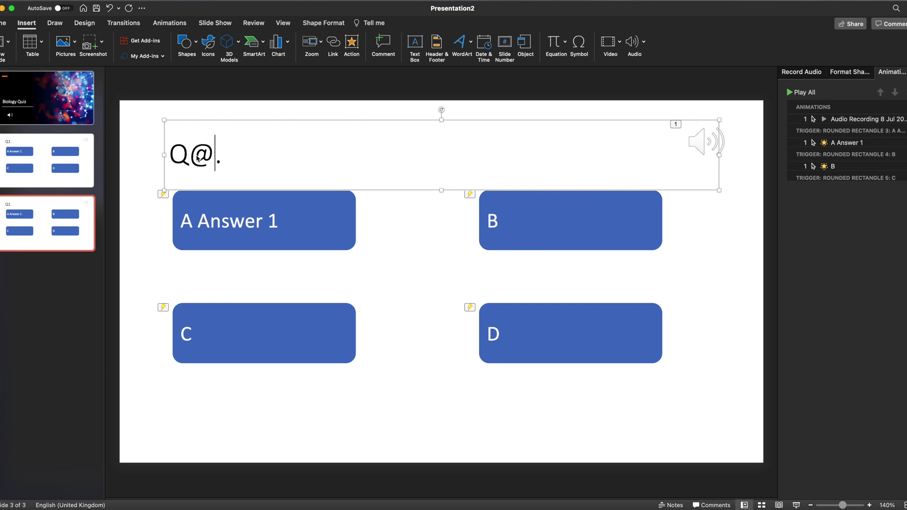
key(BackSpace)
text(@)
key(BackSpace)
text(2)
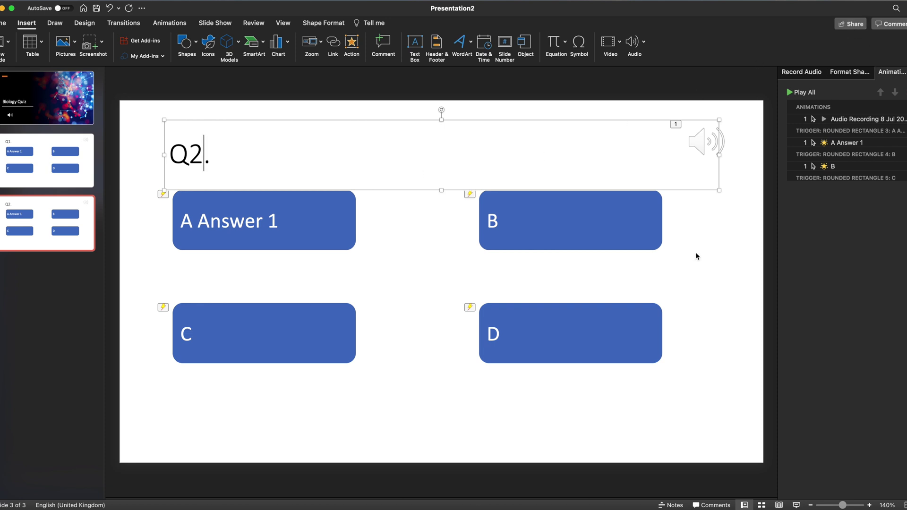
Preview the Q2 slide full-screen, then return to the Animations tab.
click(796, 505)
click(169, 23)
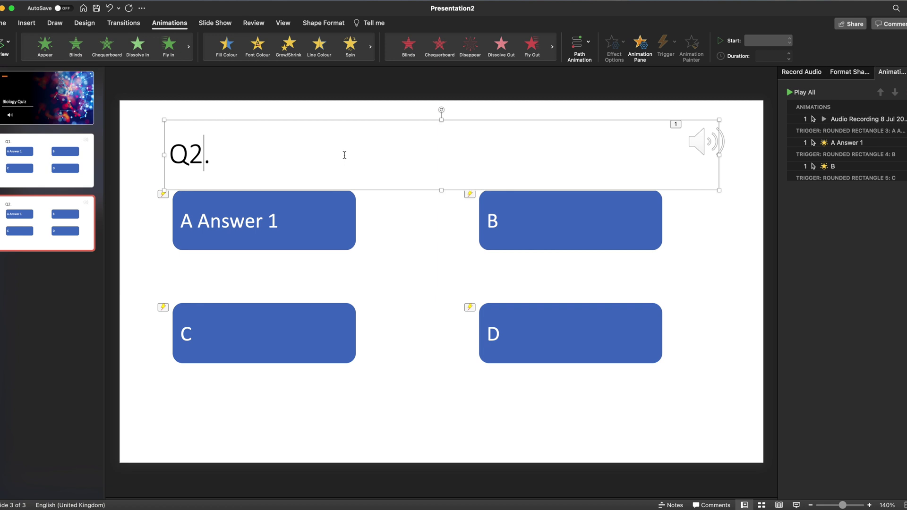